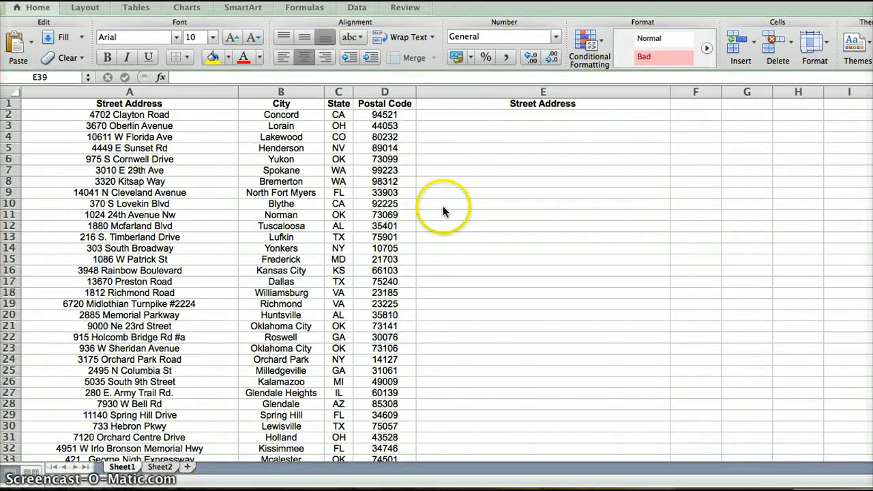
# Review the street address, city, state and postal code cells of row 2 and the empty cells of column E.
pyautogui.click(442, 206)
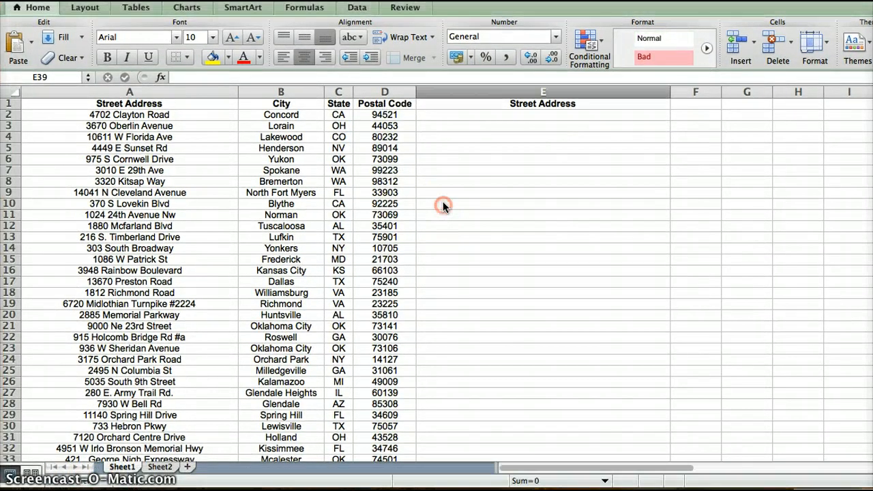
pyautogui.scroll(-3, 436, 179)
pyautogui.scroll(3, 436, 179)
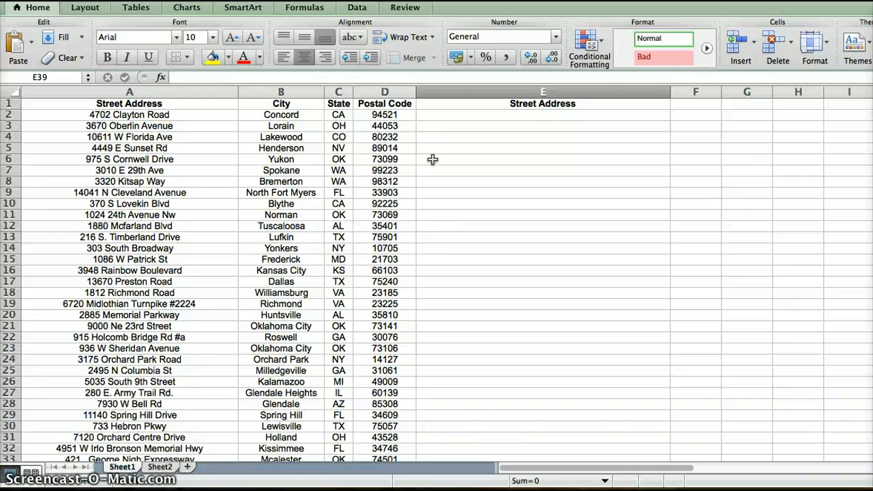
pyautogui.click(465, 118)
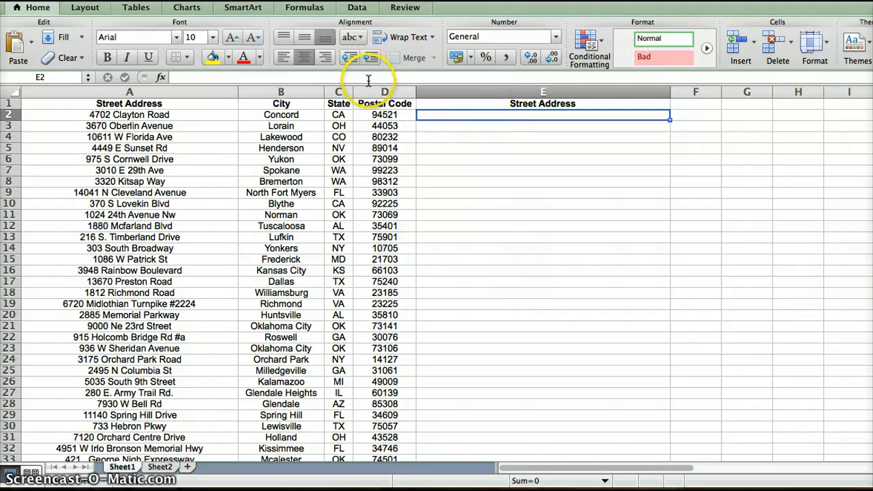
pyautogui.click(169, 115)
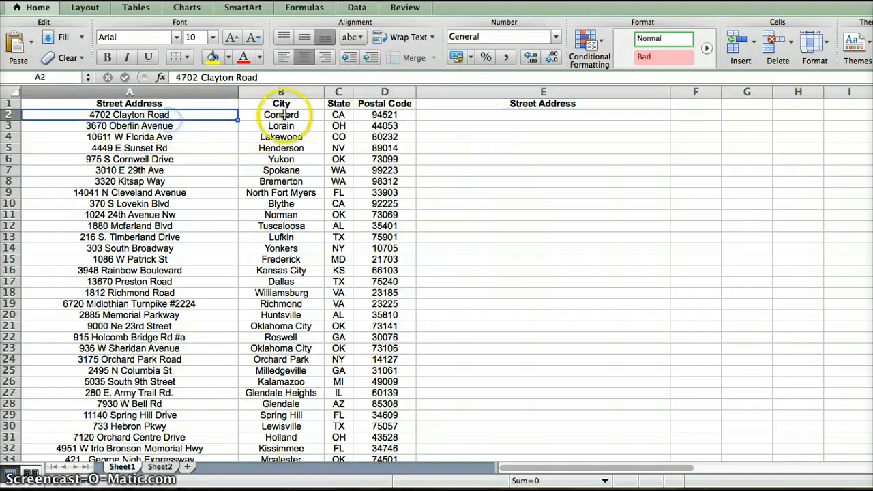
pyautogui.click(281, 116)
pyautogui.click(338, 114)
pyautogui.click(381, 114)
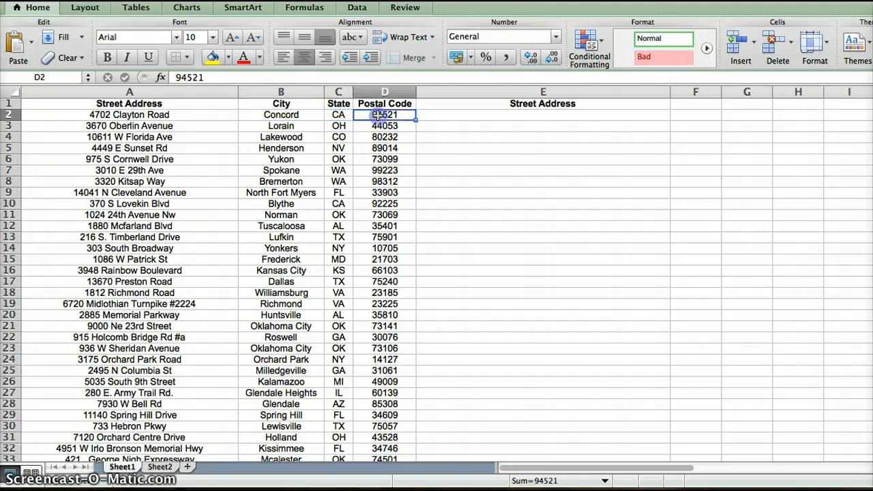
pyautogui.click(447, 118)
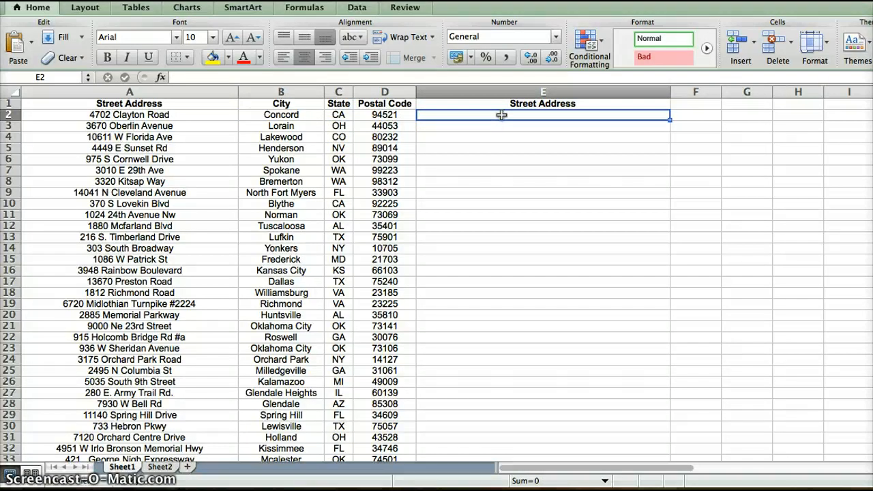
pyautogui.click(117, 114)
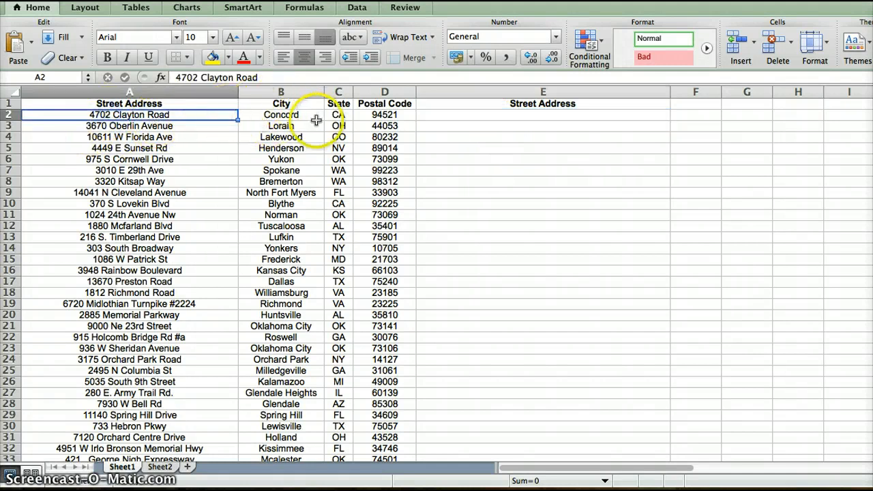
pyautogui.click(379, 114)
pyautogui.click(475, 116)
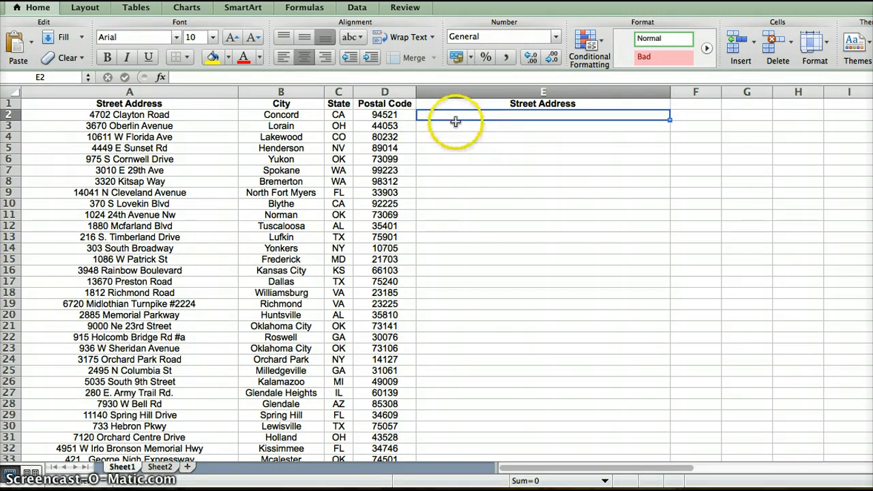
pyautogui.click(442, 126)
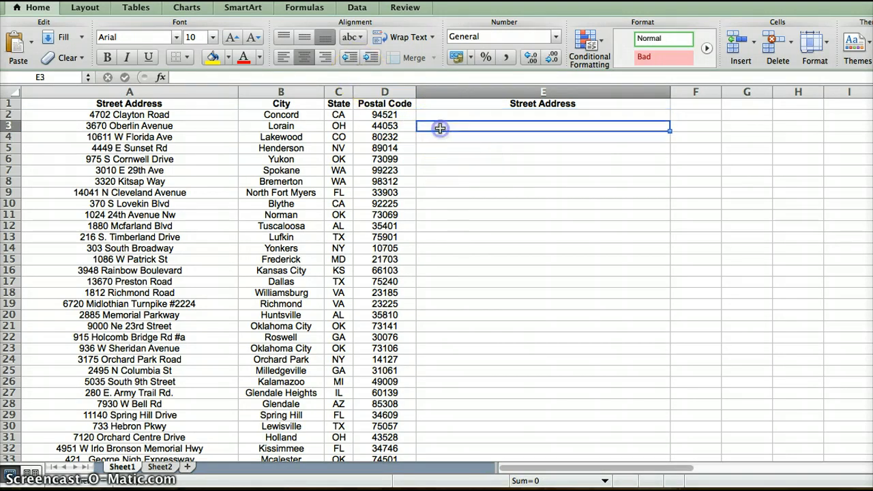
# Start a CONCATENATE formula in cell E2 with street address cell A2 as its first argument.
pyautogui.click(443, 116)
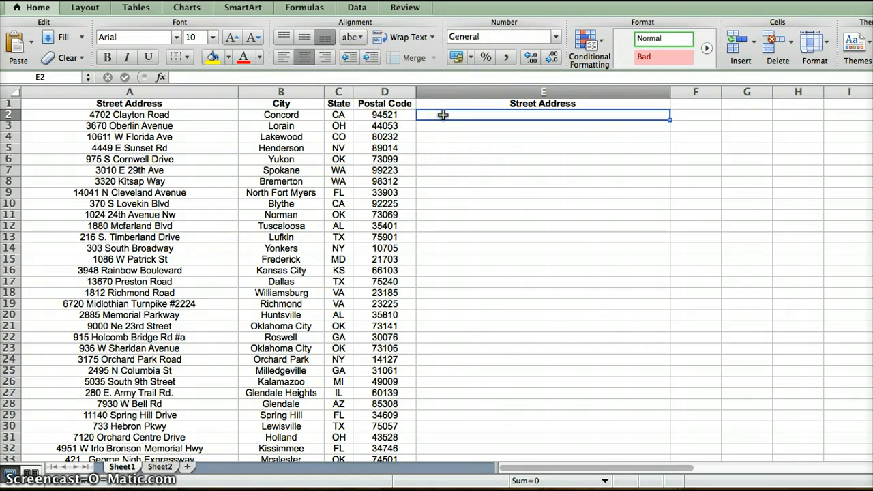
pyautogui.write('=')
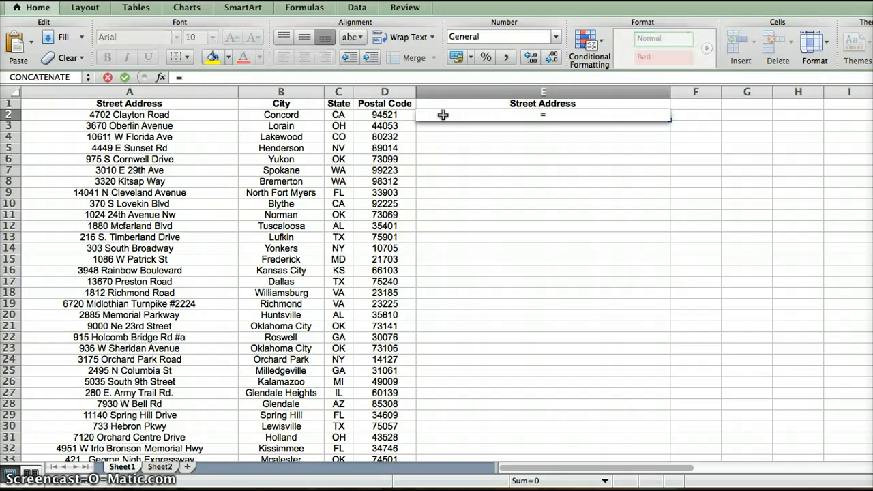
pyautogui.write('c')
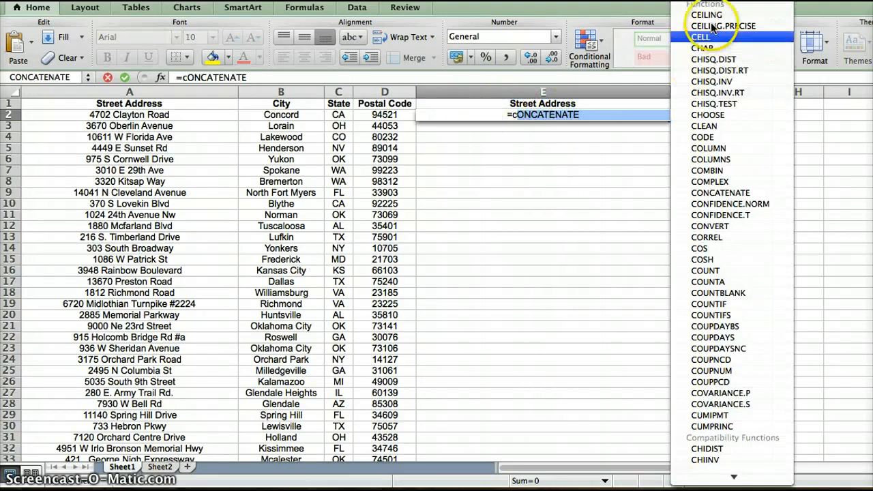
pyautogui.click(720, 193)
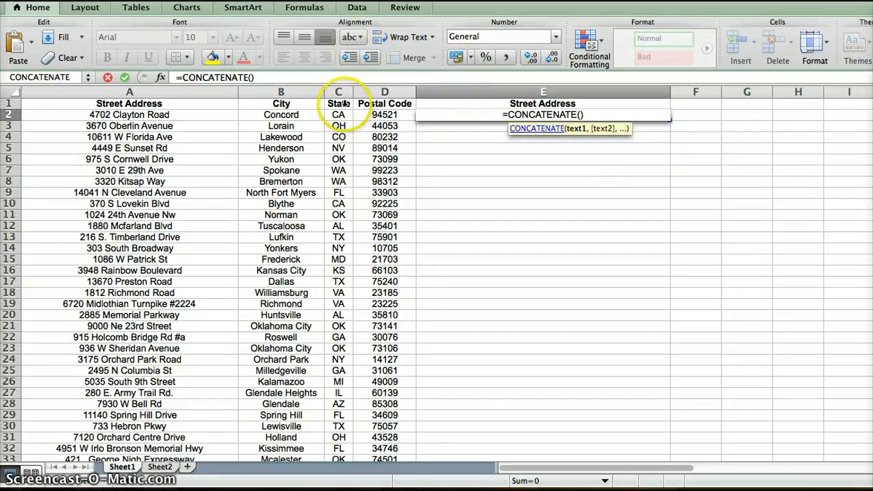
pyautogui.click(147, 117)
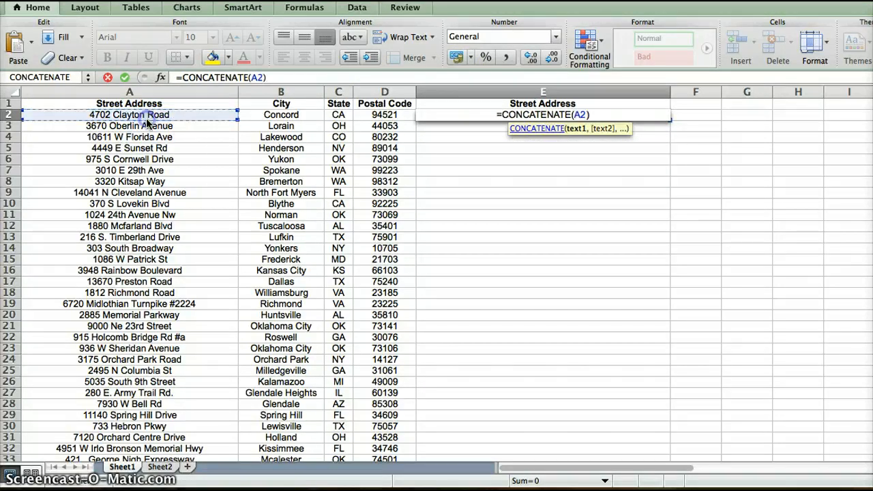
# Extend the E2 formula with a quoted space " " and city cell B2 as the following arguments.
pyautogui.click(261, 77)
pyautogui.write(',')
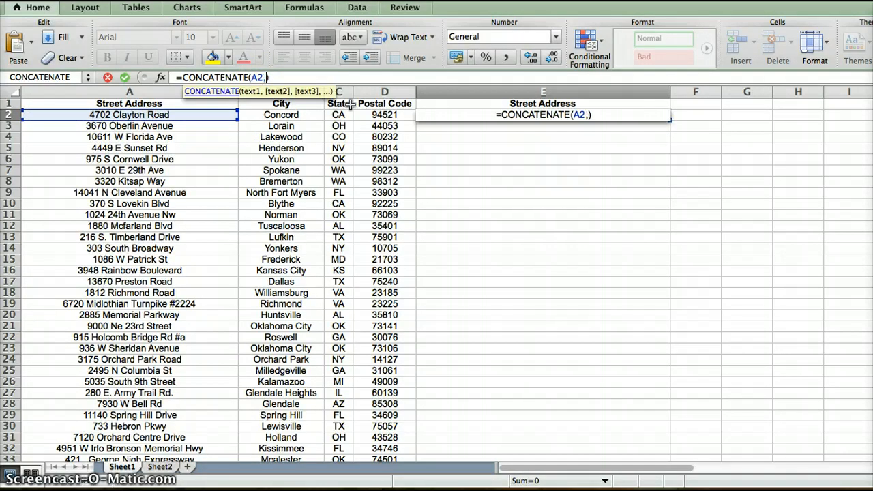
pyautogui.write('"')
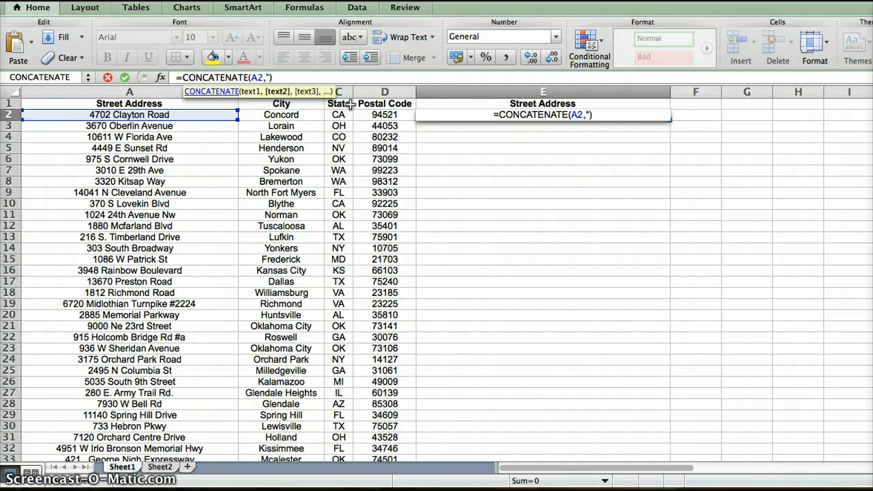
pyautogui.write(' "')
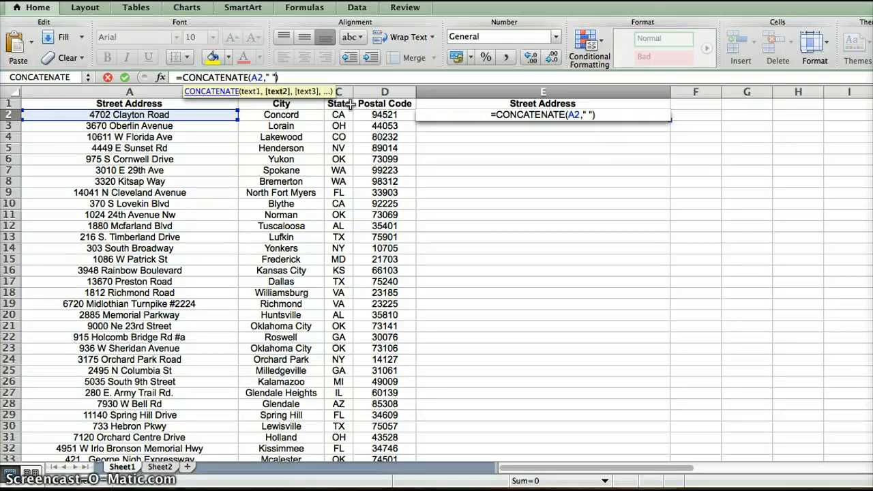
pyautogui.write(',')
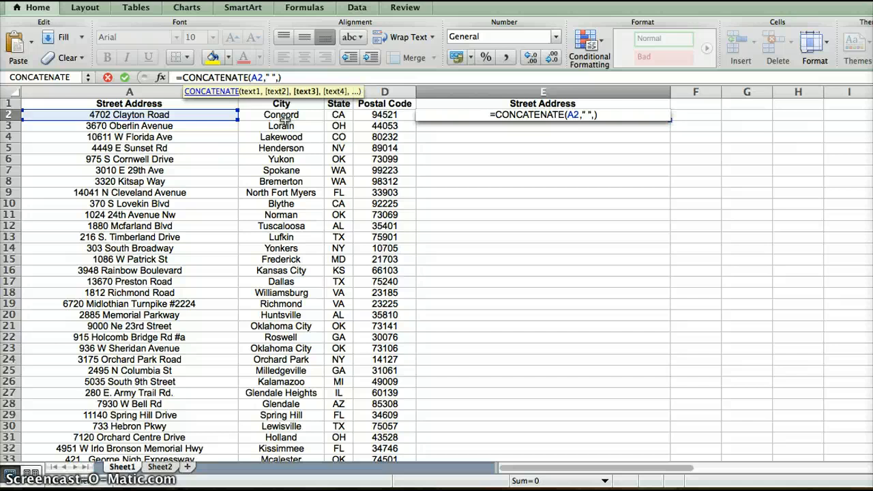
pyautogui.click(282, 124)
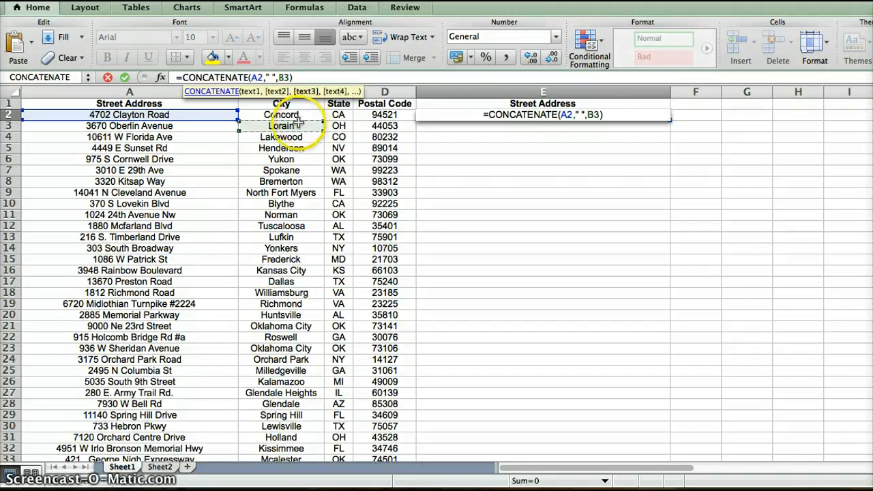
pyautogui.click(108, 0)
pyautogui.click(123, 0)
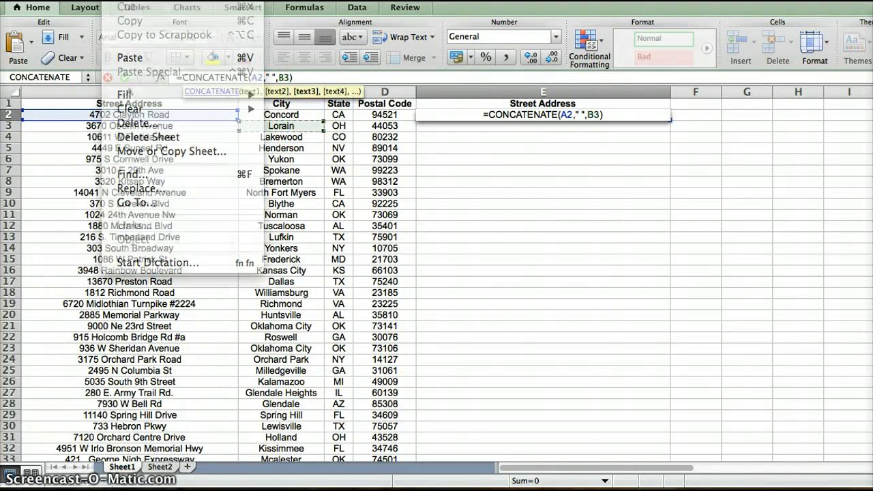
pyautogui.click(290, 114)
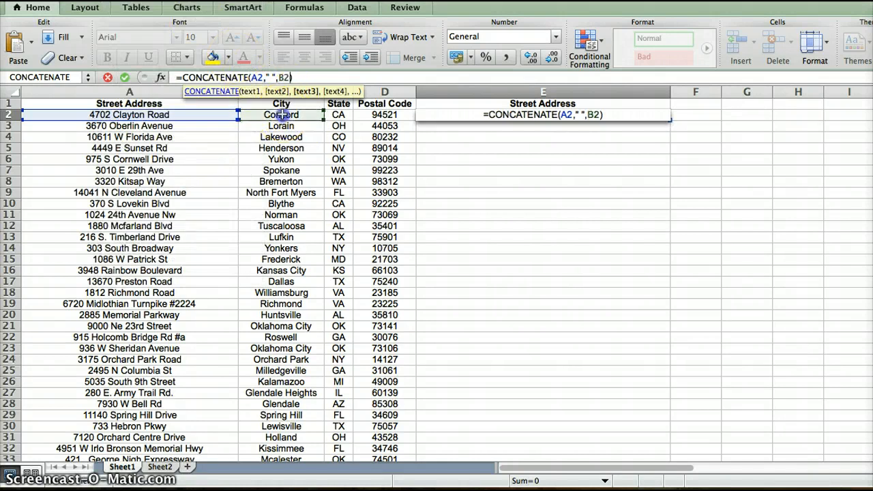
# Append another quoted space " " and state cell C2 to the CONCATENATE arguments.
pyautogui.write('," "')
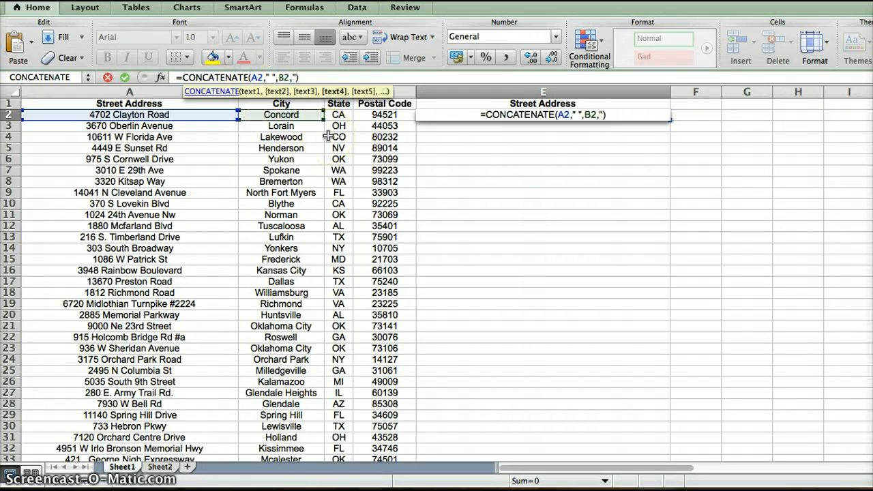
pyautogui.write(',')
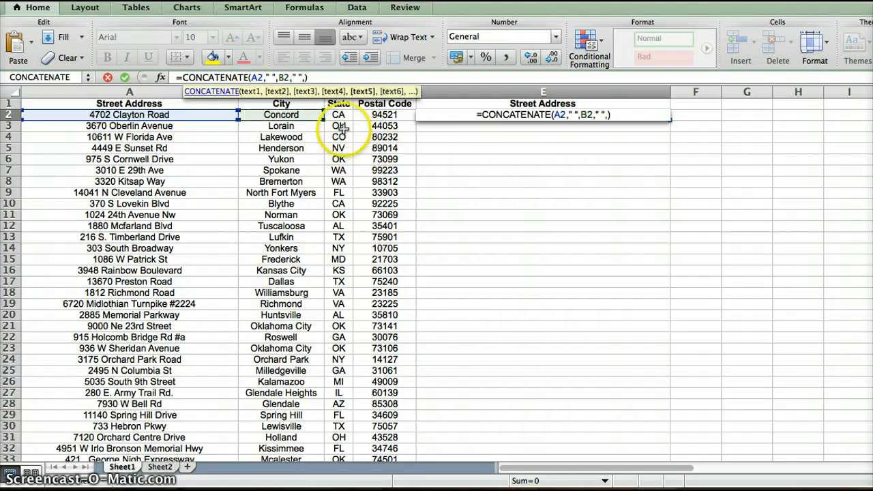
pyautogui.click(338, 114)
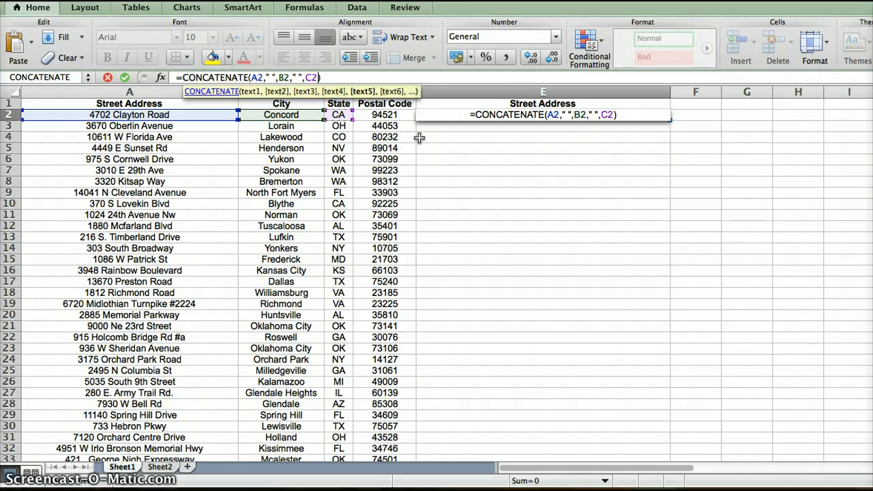
# Append a quoted space " " and postal code cell D2 as a single-cell reference to the formula.
pyautogui.write('," "')
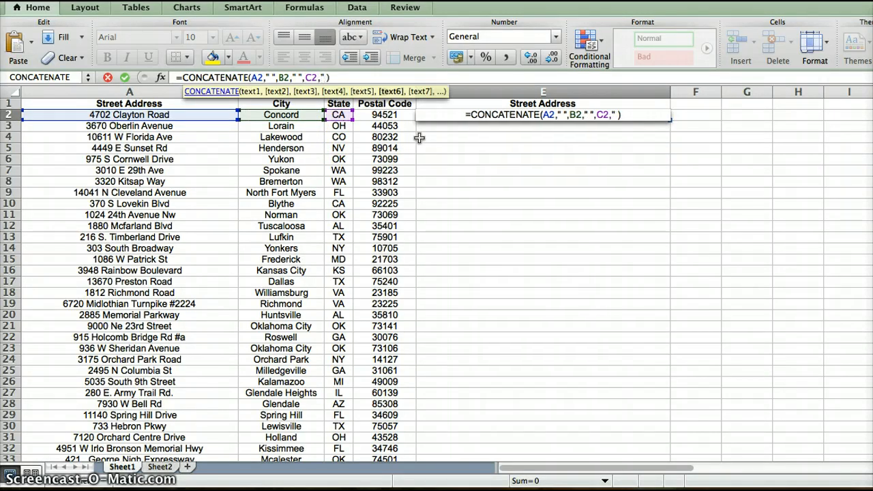
pyautogui.write(',')
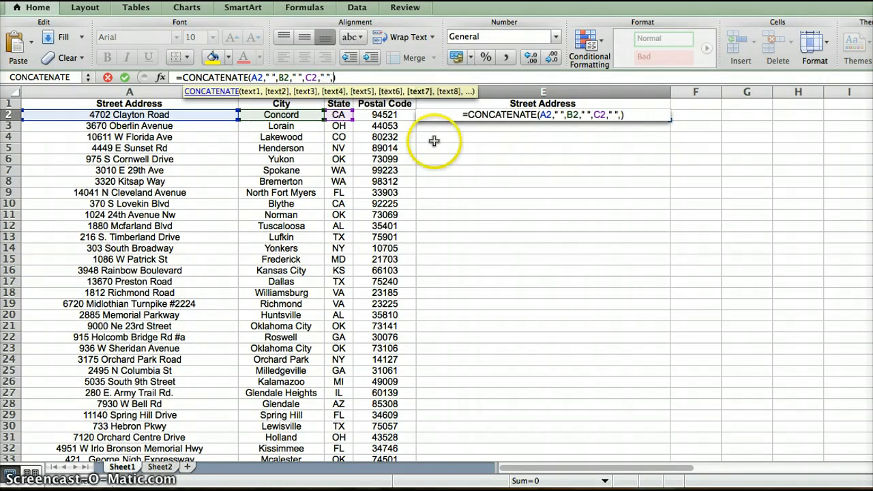
pyautogui.click(390, 116)
pyautogui.moveTo(394, 116); pyautogui.dragTo(396, 117)
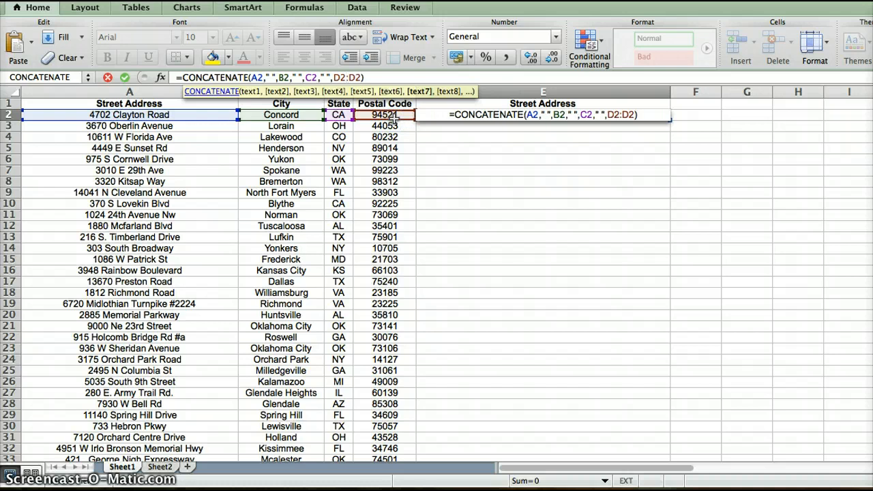
pyautogui.write('"')
pyautogui.press('BackSpace')
pyautogui.press('BackSpace')
pyautogui.press('BackSpace')
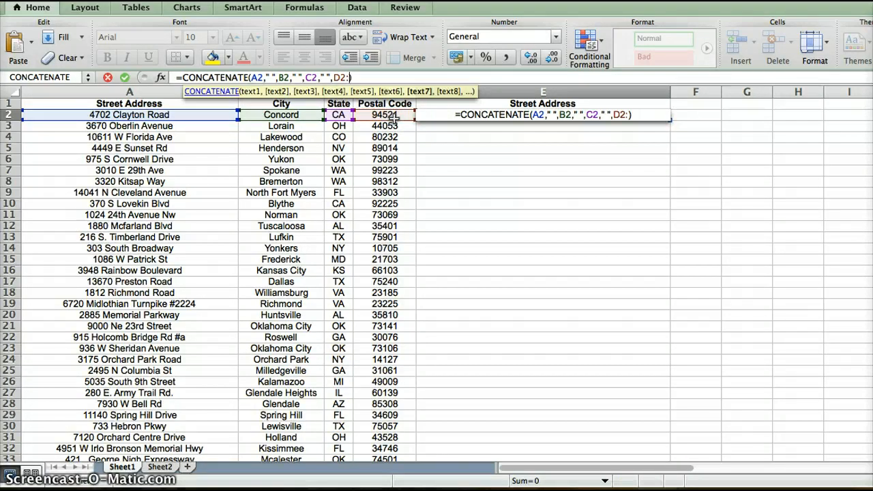
pyautogui.press('BackSpace')
pyautogui.write(',"')
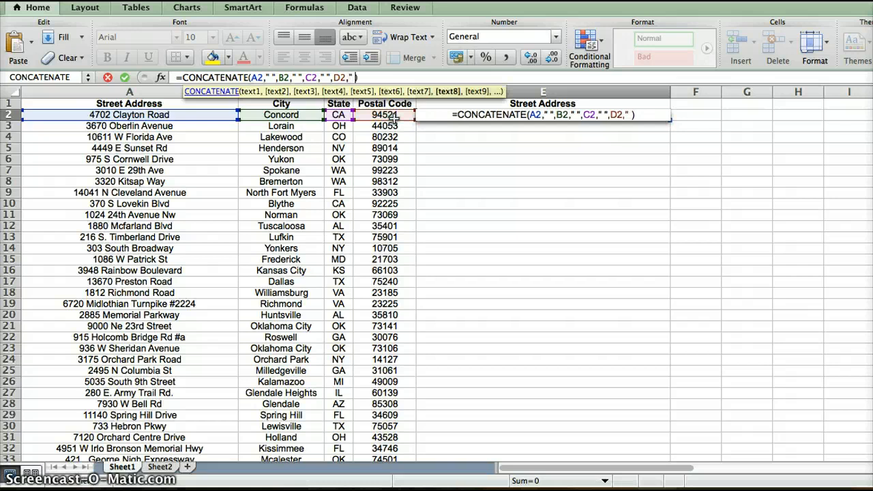
pyautogui.press('BackSpace')
pyautogui.press('BackSpace')
pyautogui.press('BackSpace')
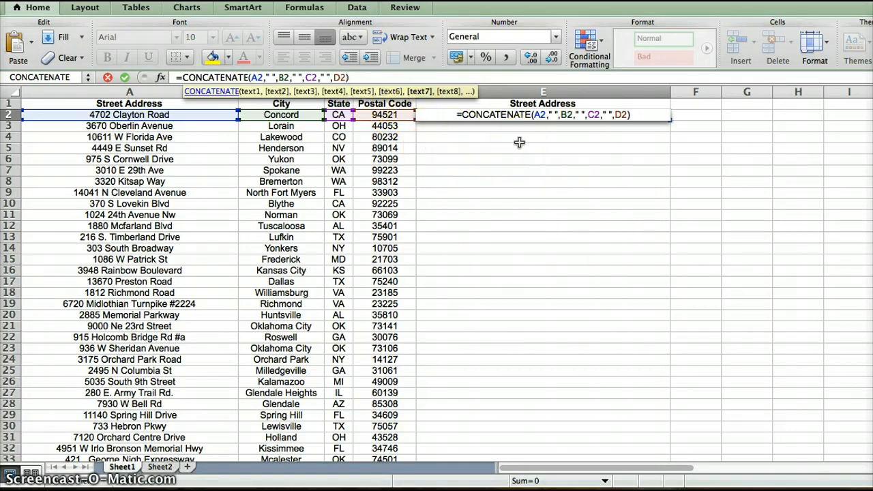
# Commit the formula =CONCATENATE(A2," ",B2," ",C2," ",D2) in E2 and fill it down column E through row 44.
pyautogui.press('Tab')
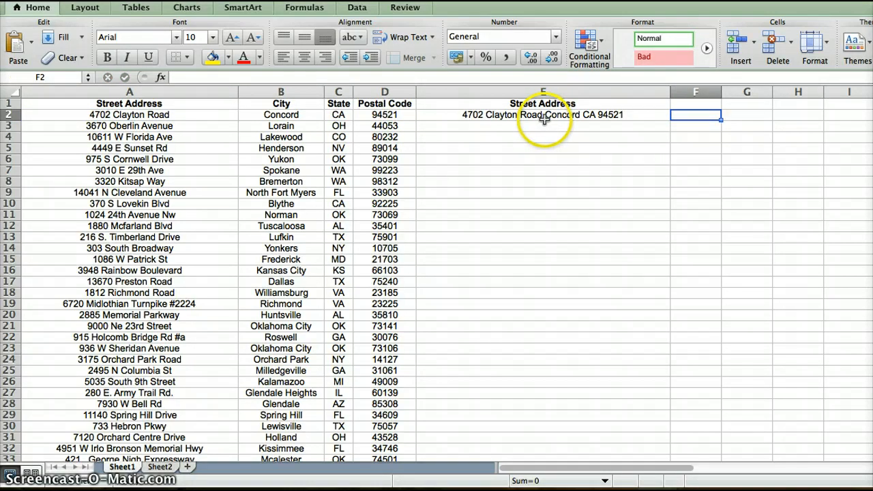
pyautogui.click(543, 119)
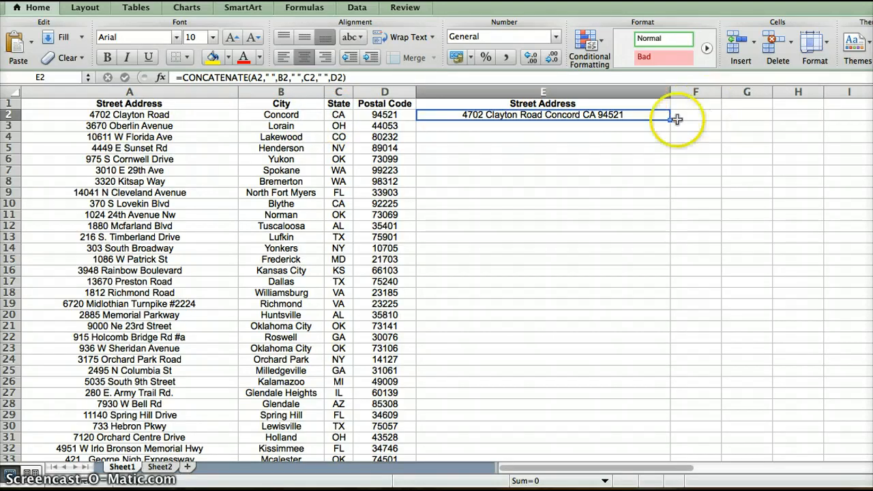
pyautogui.click(640, 127)
pyautogui.click(631, 116)
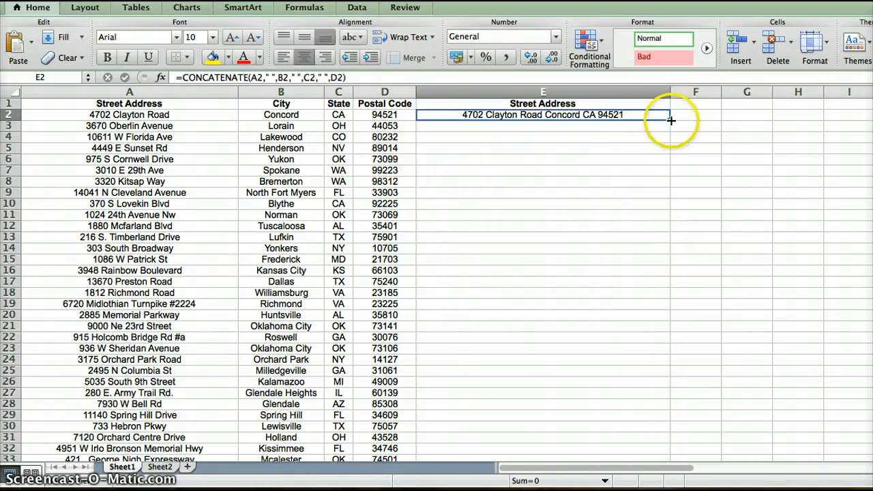
pyautogui.moveTo(670, 120); pyautogui.dragTo(639, 376)
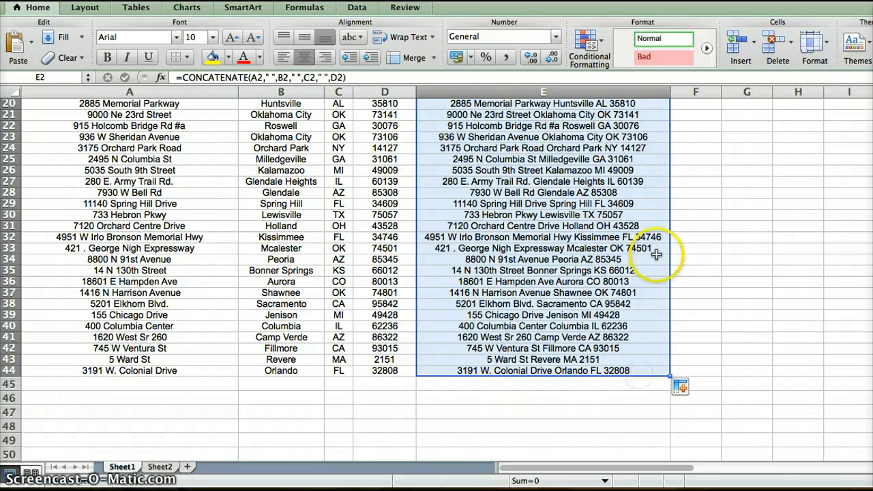
pyautogui.click(743, 292)
pyautogui.scroll(-1, 564, 260)
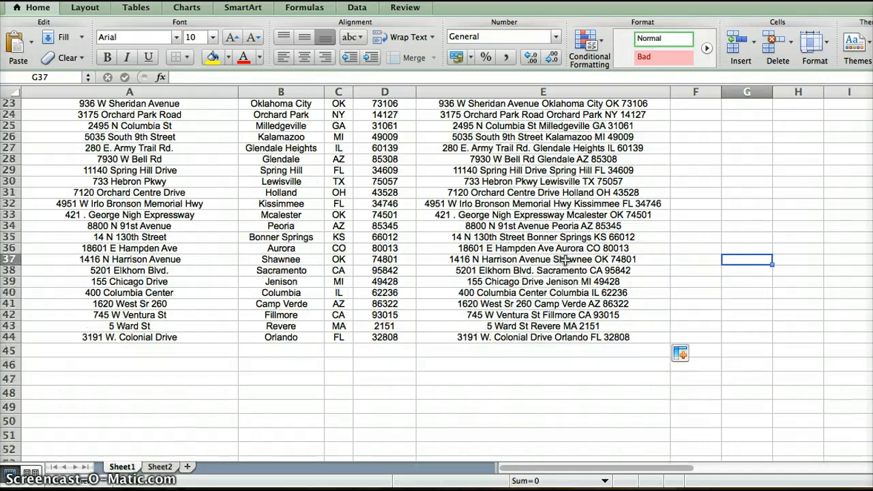
pyautogui.scroll(7, 564, 260)
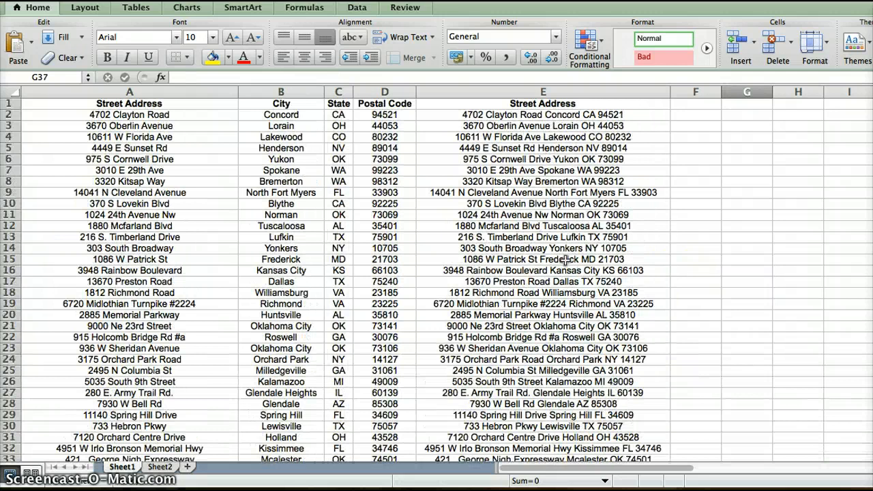
pyautogui.scroll(-2, 522, 200)
pyautogui.scroll(2, 523, 171)
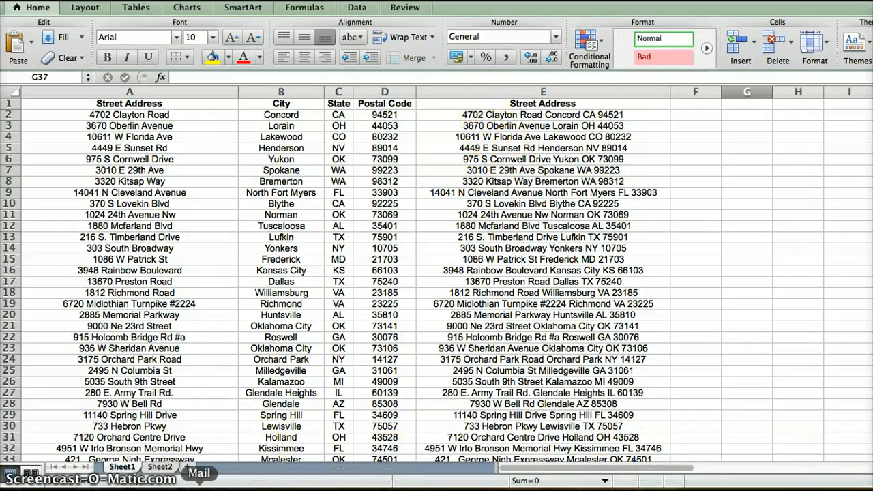
# Switch to the web browser, search Google for google drive in a new tab, and open Google Drive from the results.
pyautogui.click(163, 488)
pyautogui.scroll(2, 345, 212)
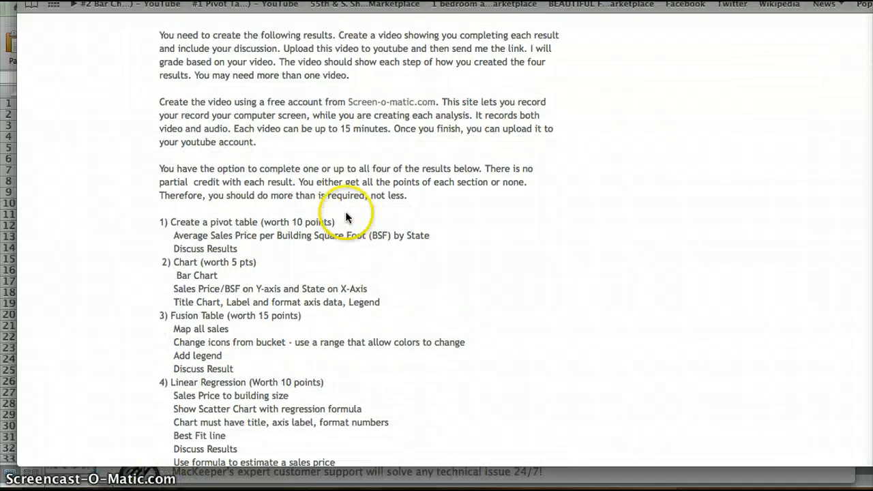
pyautogui.press('super+t')
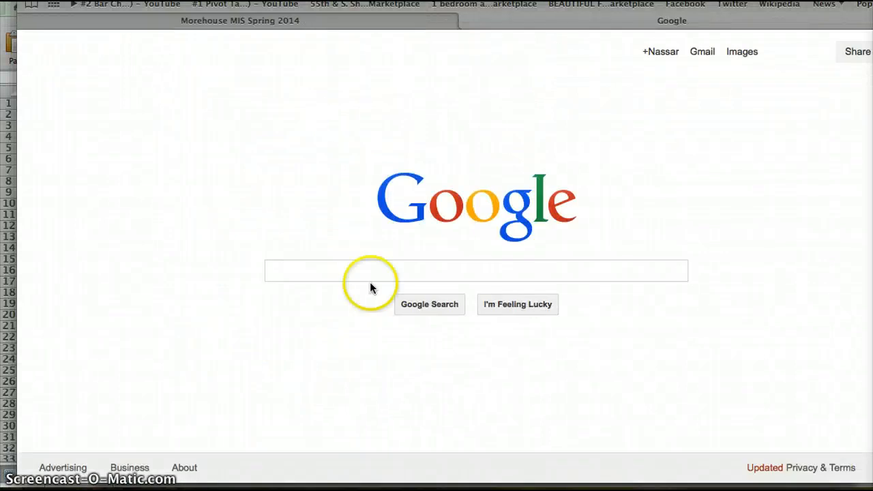
pyautogui.click(328, 263)
pyautogui.write('google')
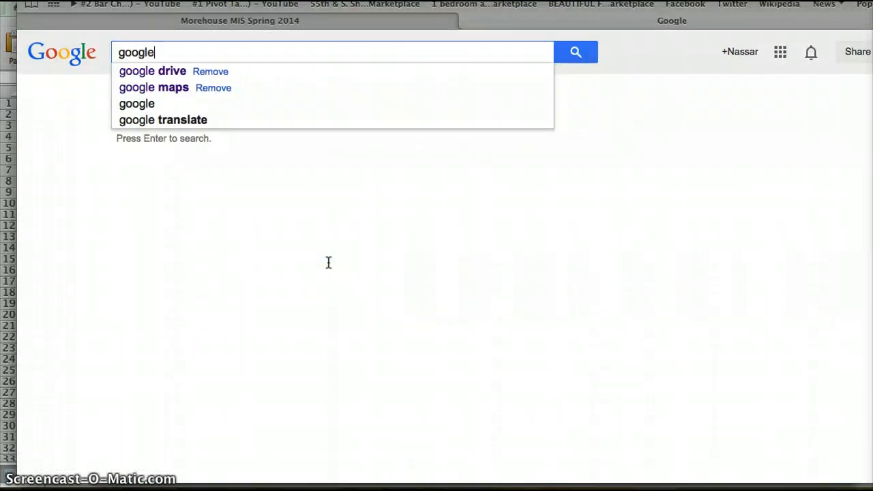
pyautogui.click(159, 72)
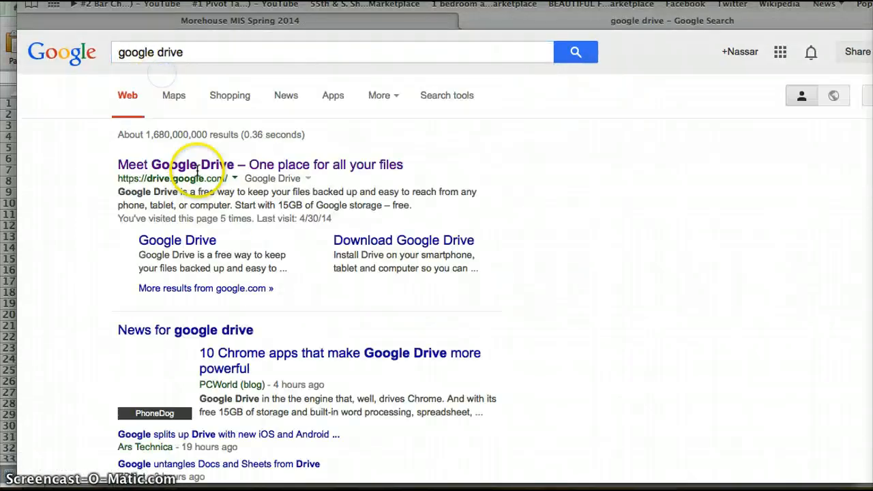
pyautogui.click(218, 165)
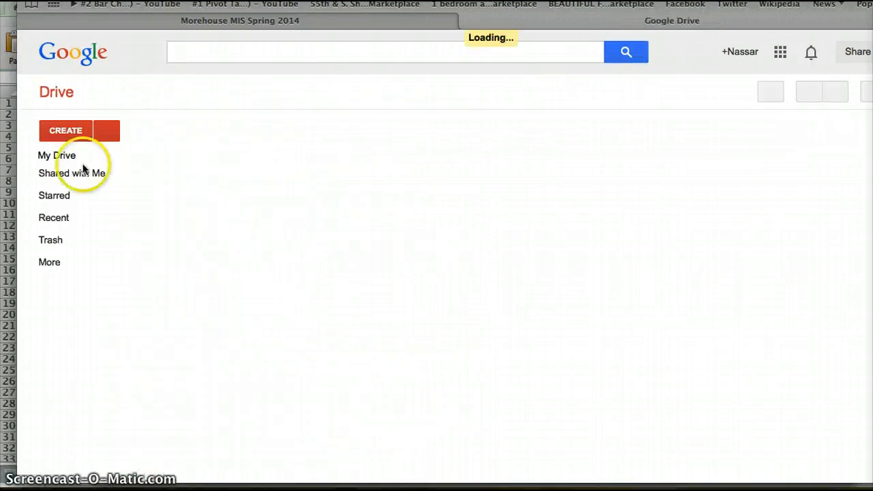
# Create a new Fusion Table in Google Drive and choose the Google spreadsheet Extra Credt Data as its import source.
pyautogui.click(72, 133)
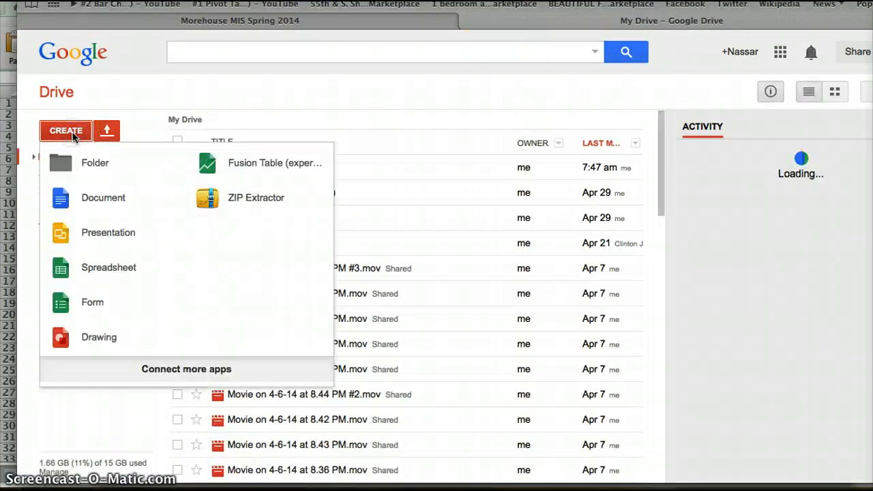
pyautogui.click(230, 163)
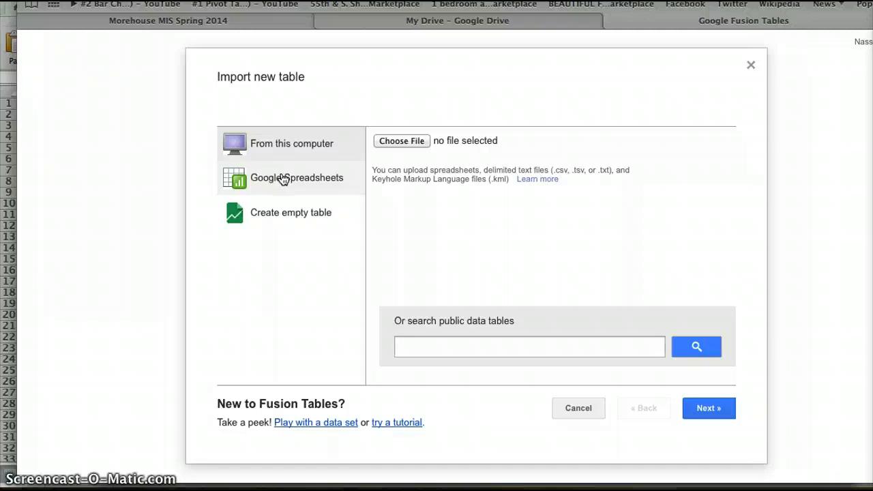
pyautogui.click(281, 176)
pyautogui.click(454, 272)
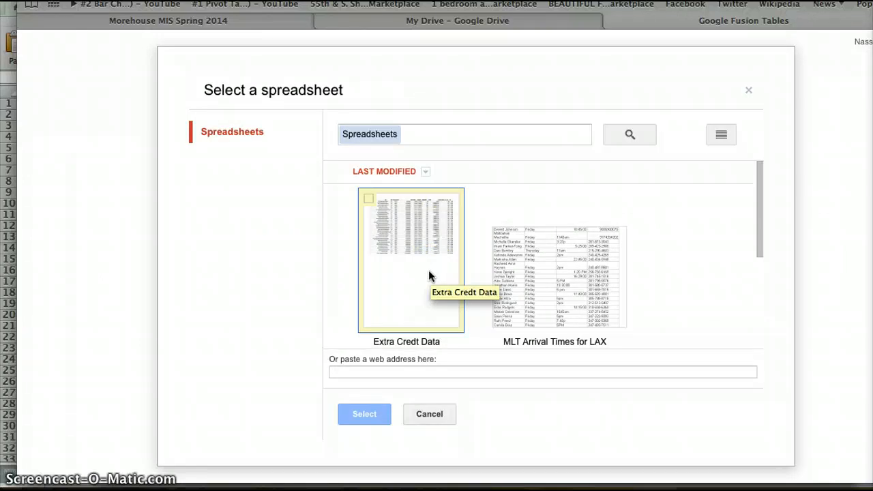
pyautogui.click(429, 275)
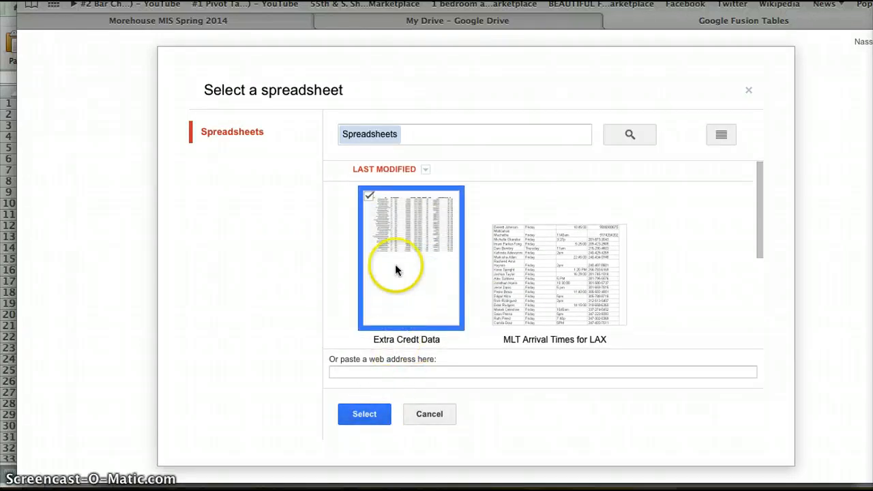
pyautogui.doubleClick(396, 269)
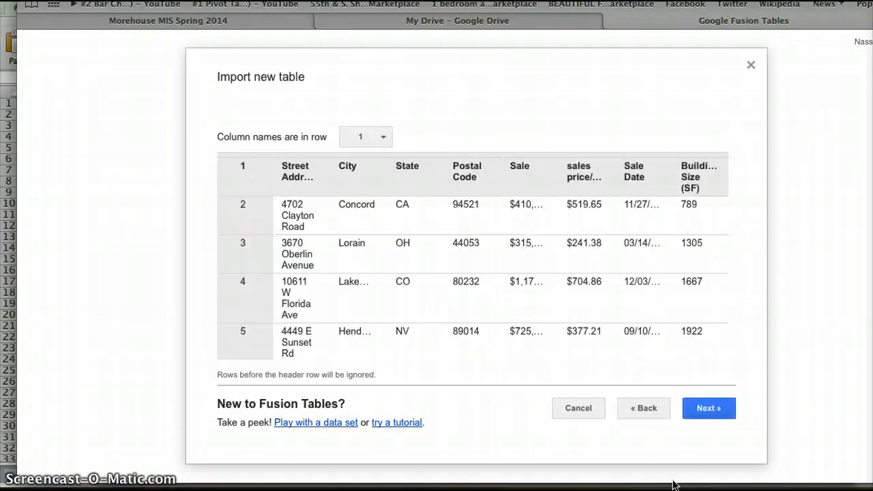
# Examine the rows and columns of the import preview, including the column names taken from row 1.
pyautogui.scroll(-1, 528, 285)
pyautogui.scroll(1, 529, 284)
pyautogui.hscroll(2, 529, 284)
pyautogui.hscroll(-2, 529, 283)
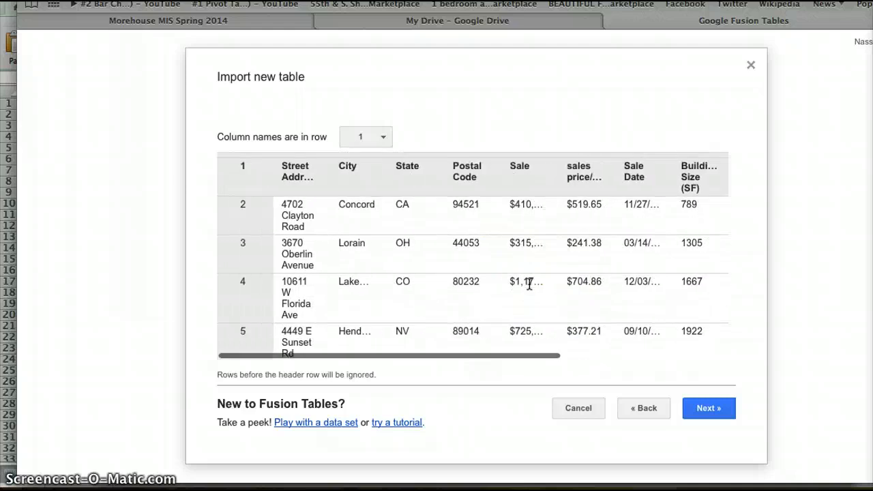
pyautogui.hscroll(5, 529, 284)
pyautogui.scroll(-3, 529, 284)
pyautogui.hscroll(-1, 529, 283)
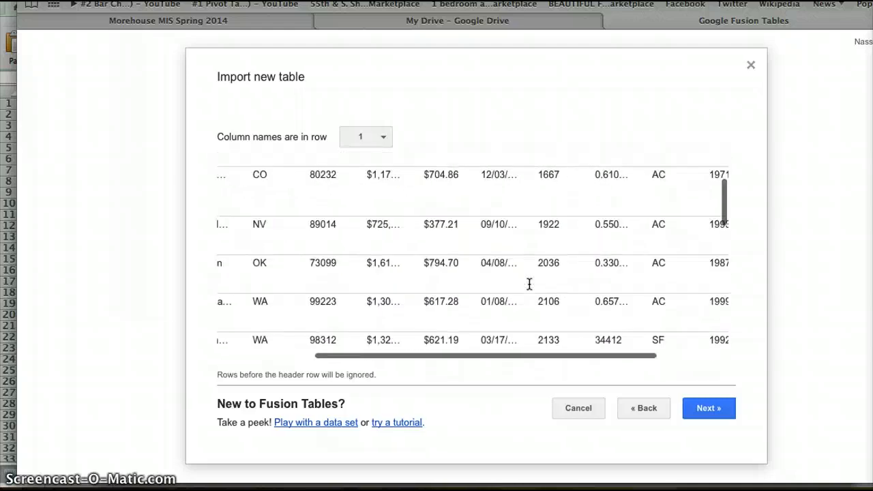
pyautogui.hscroll(-4, 529, 283)
pyautogui.scroll(3, 529, 284)
pyautogui.scroll(-3, 253, 255)
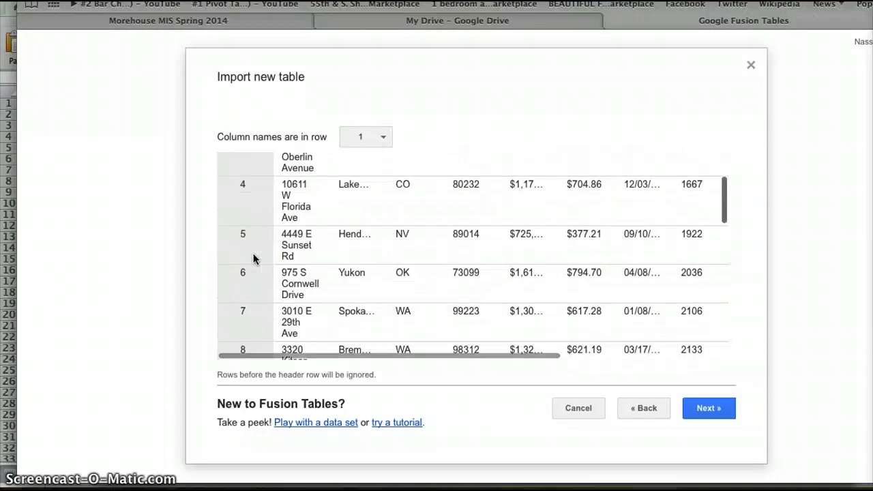
pyautogui.scroll(-5, 253, 258)
pyautogui.scroll(7, 253, 258)
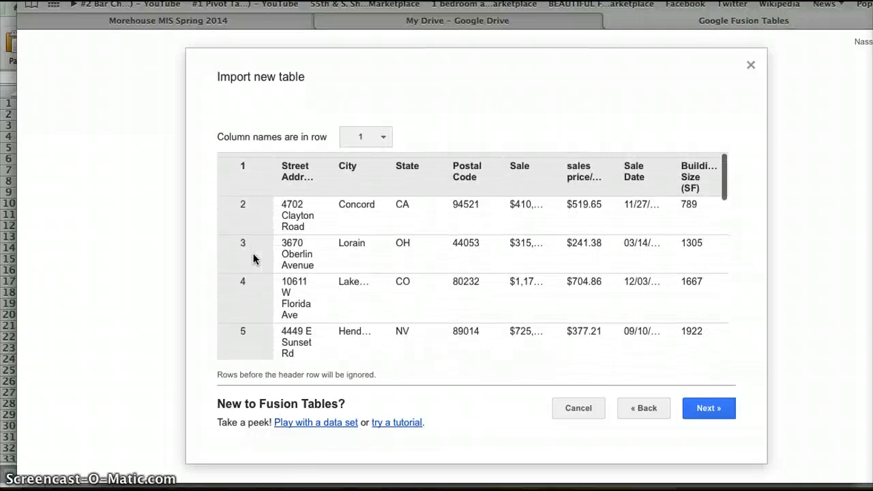
pyautogui.hscroll(6, 253, 258)
pyautogui.hscroll(-6, 252, 259)
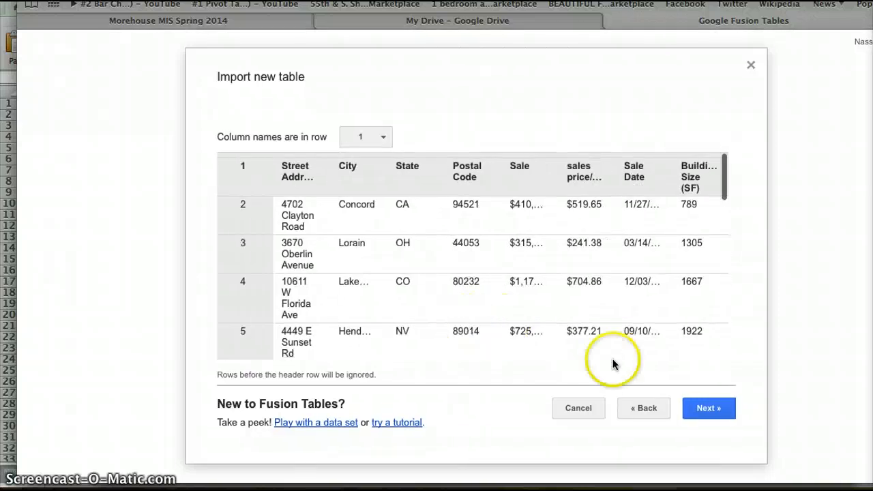
# Accept the previewed columns, name the table Fusion Table Extra Credt Data, and finish the import.
pyautogui.click(712, 409)
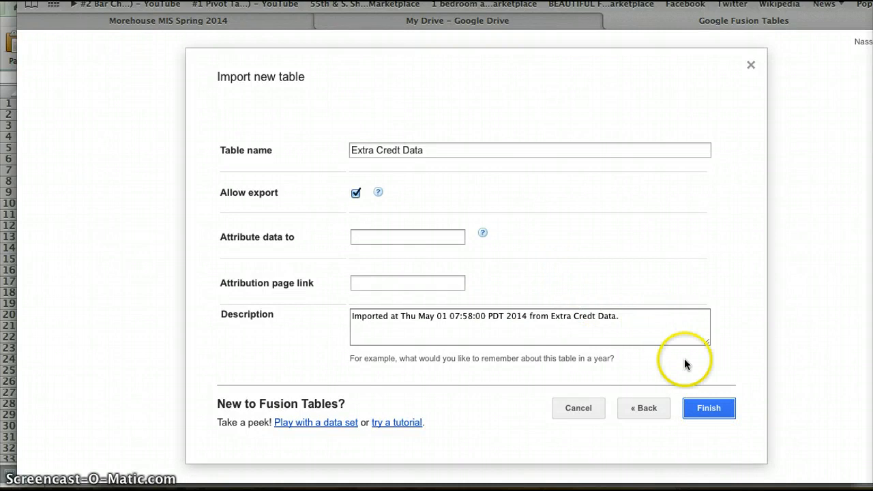
pyautogui.click(464, 151)
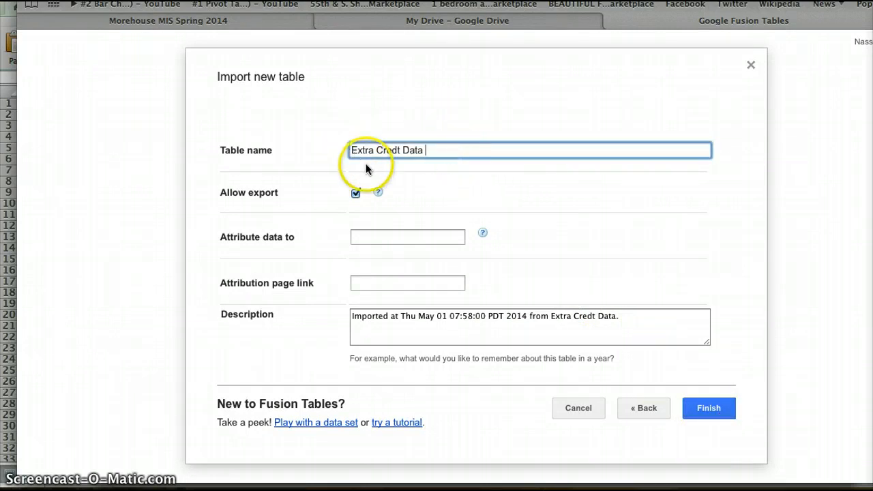
pyautogui.click(351, 150)
pyautogui.write('Fusion')
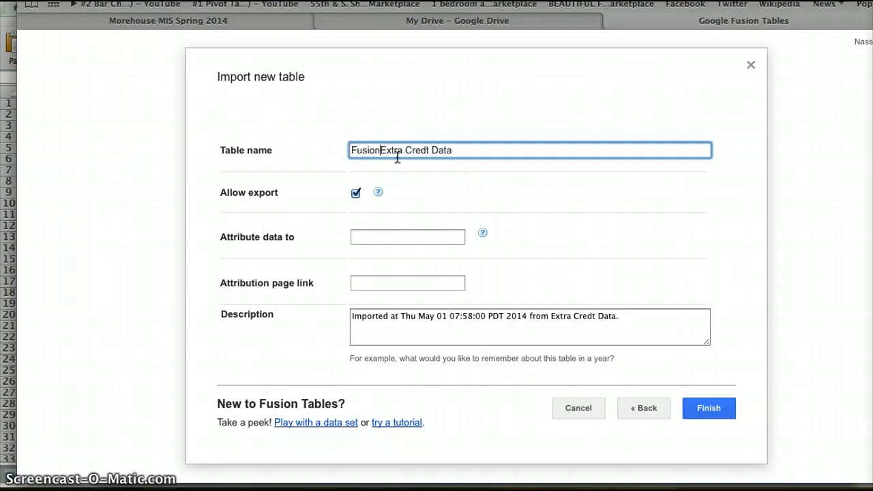
pyautogui.write(' Table')
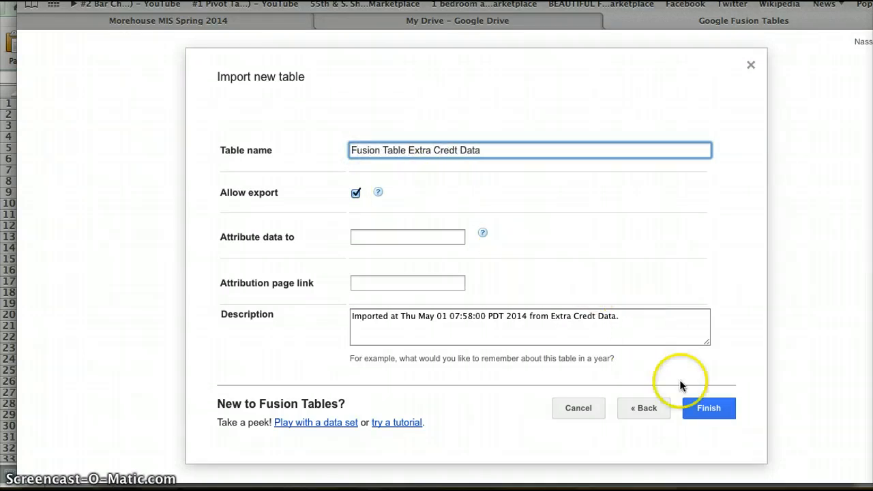
pyautogui.click(702, 408)
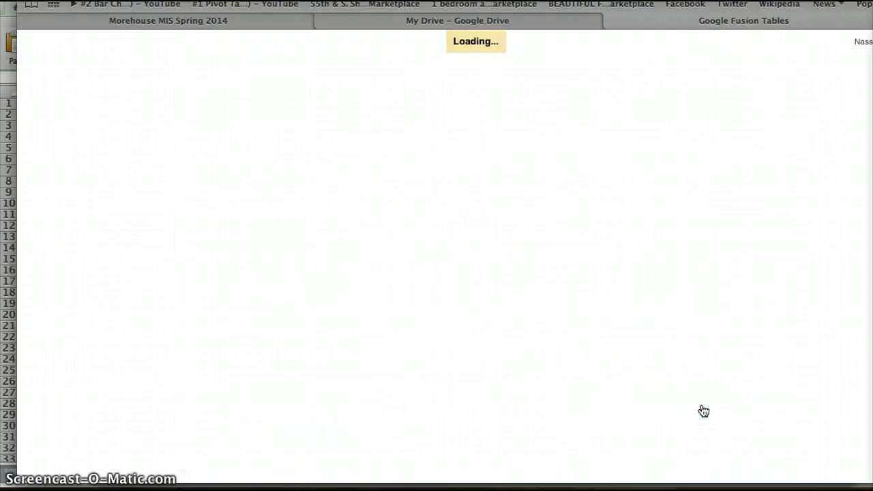
# Open the Street Address column's settings in the imported table and set its type to Location.
pyautogui.scroll(-1, 440, 317)
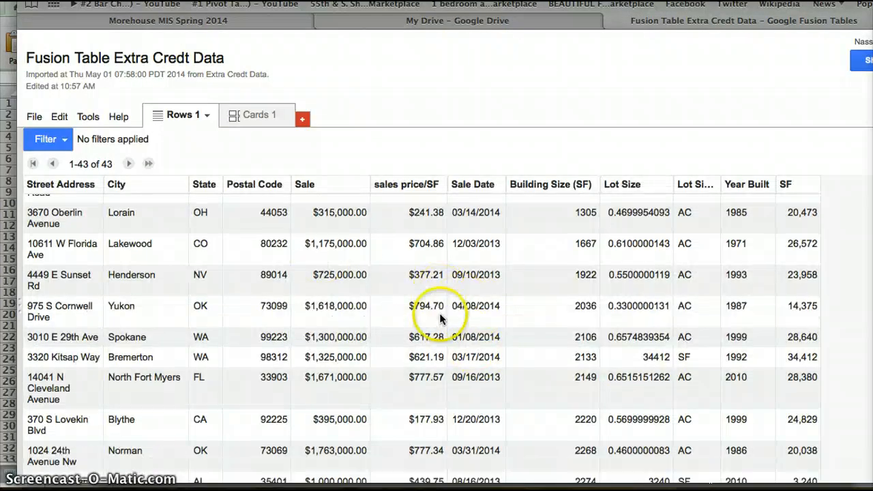
pyautogui.scroll(-1, 440, 317)
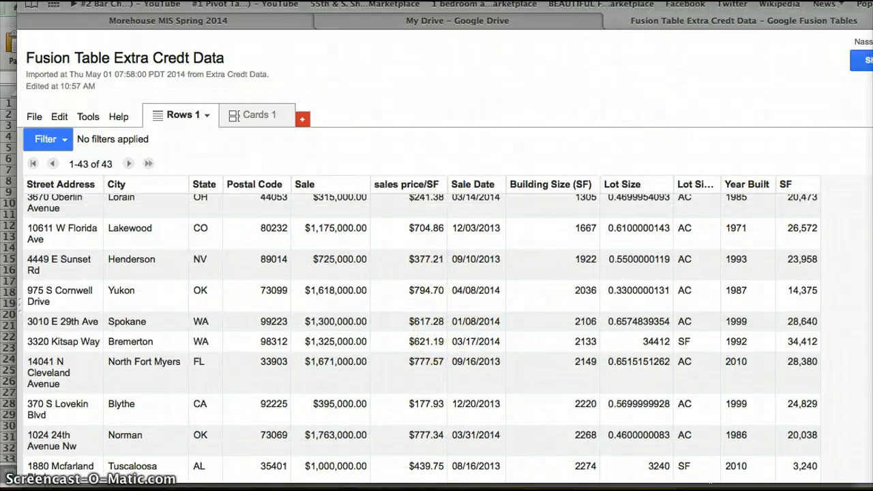
pyautogui.moveTo(601, 4); pyautogui.dragTo(601, 0)
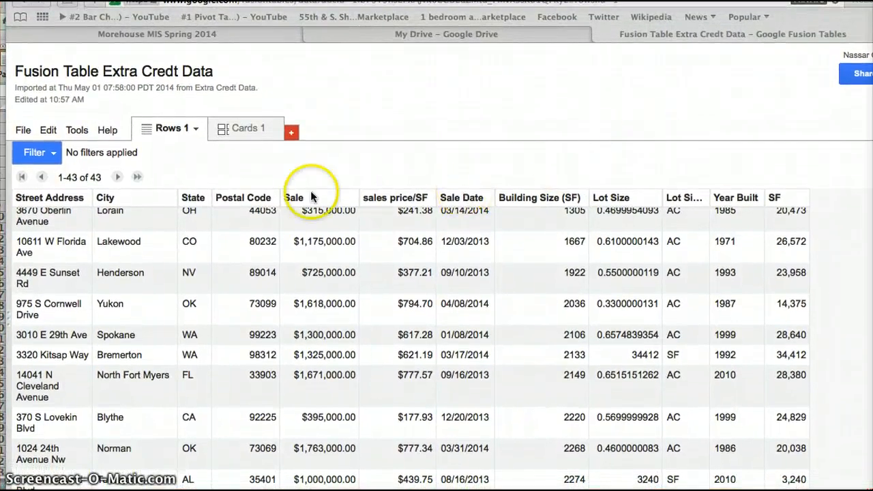
pyautogui.scroll(-2, 225, 231)
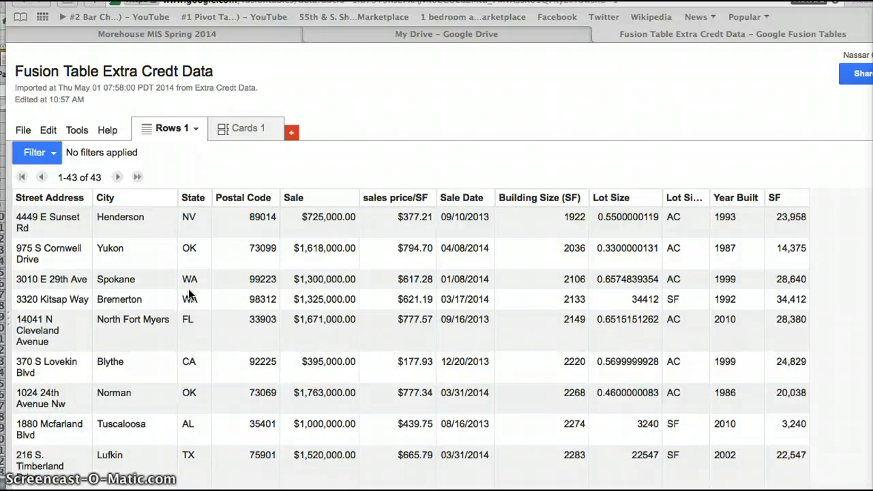
pyautogui.click(81, 197)
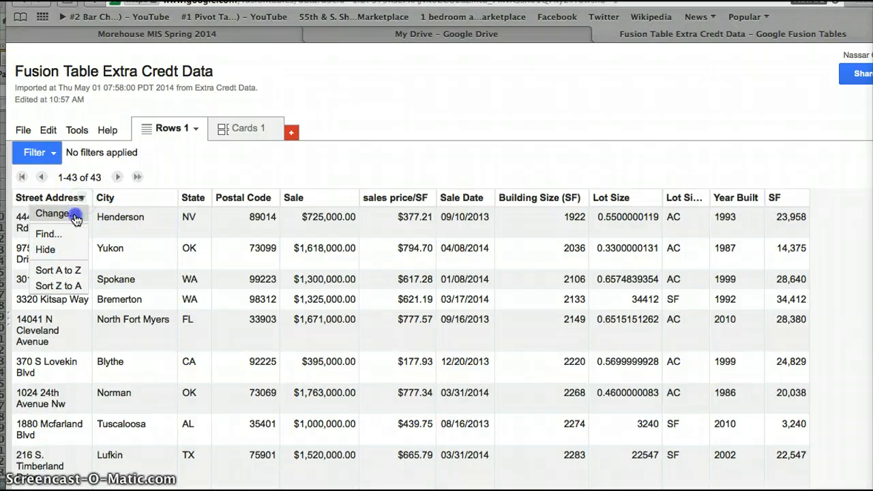
pyautogui.click(75, 219)
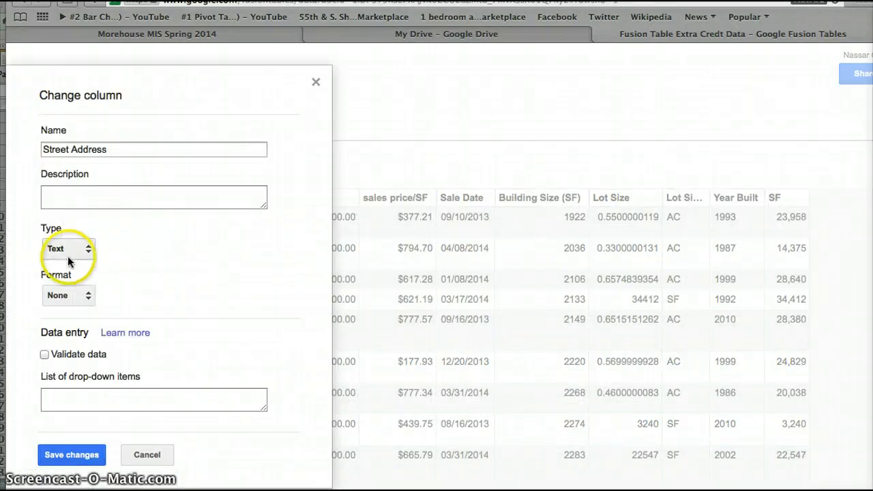
pyautogui.click(67, 254)
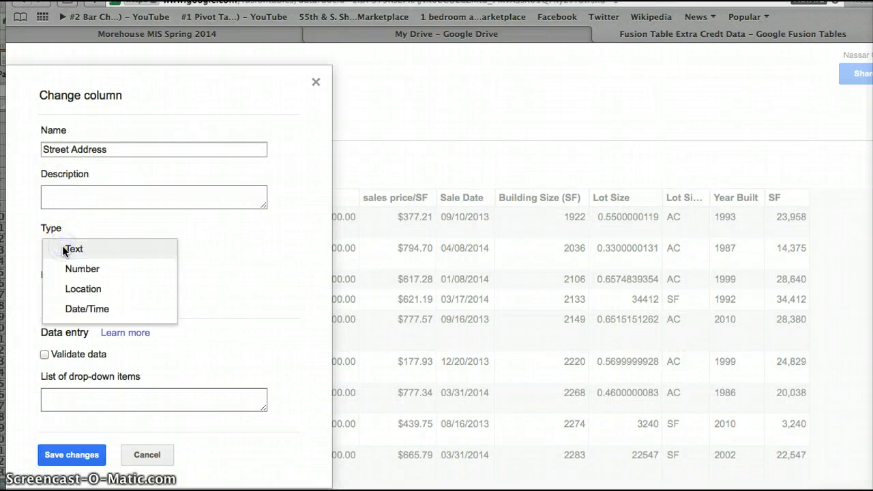
pyautogui.click(75, 288)
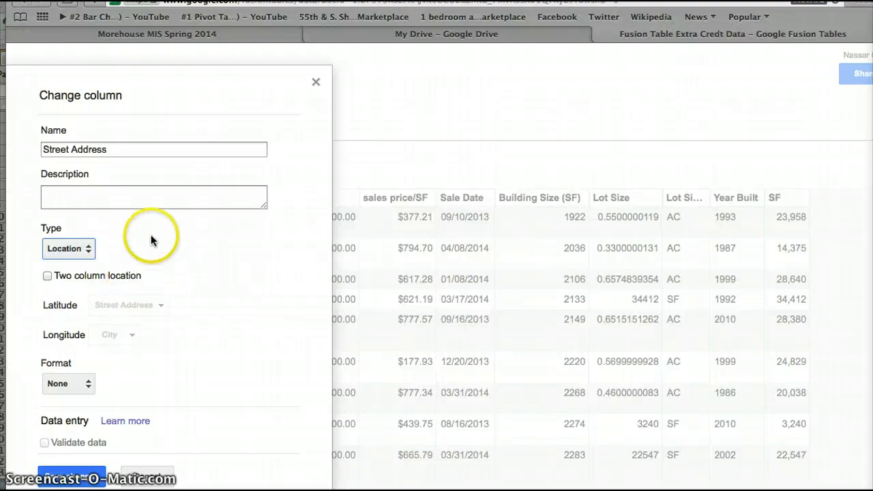
# Review the Street Address column's settings with type Location and save the column changes.
pyautogui.scroll(-1, 218, 342)
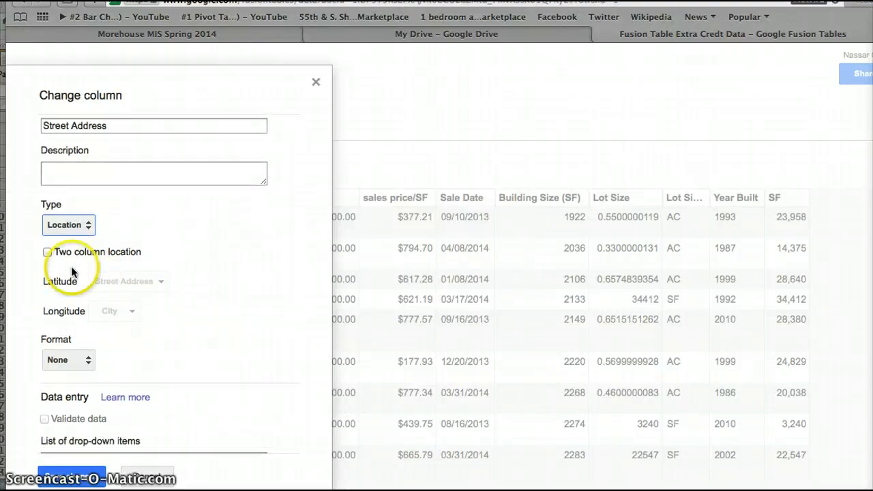
pyautogui.scroll(-1, 183, 339)
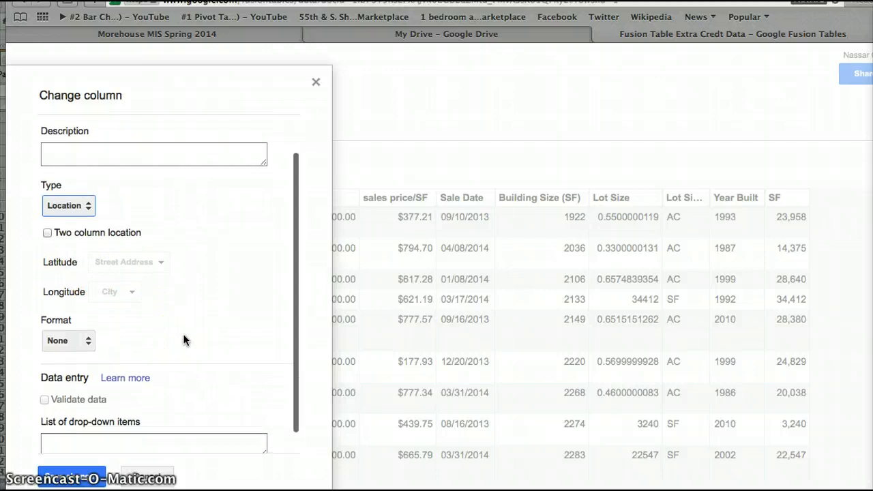
pyautogui.scroll(-2, 191, 354)
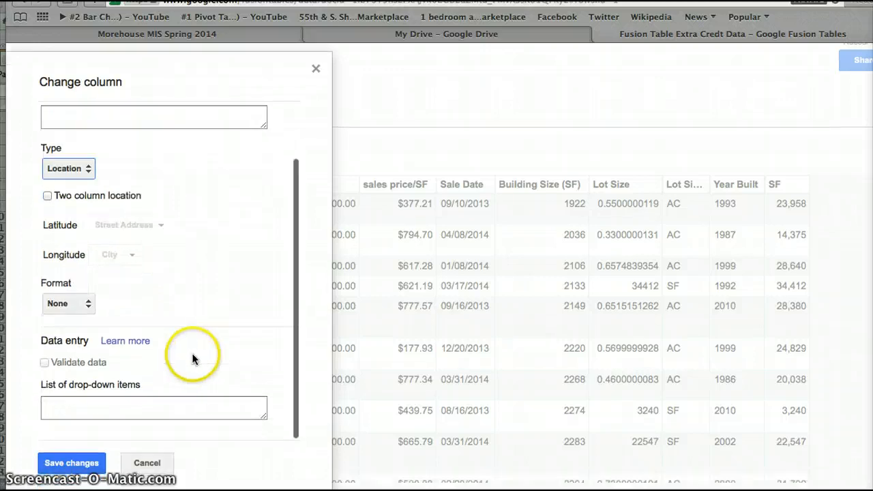
pyautogui.scroll(1, 179, 282)
pyautogui.scroll(4, 178, 281)
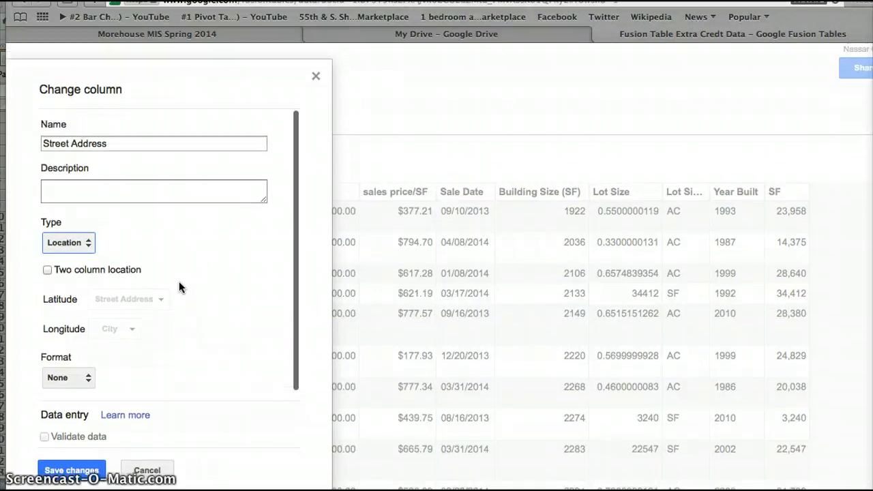
pyautogui.click(108, 146)
pyautogui.click(49, 202)
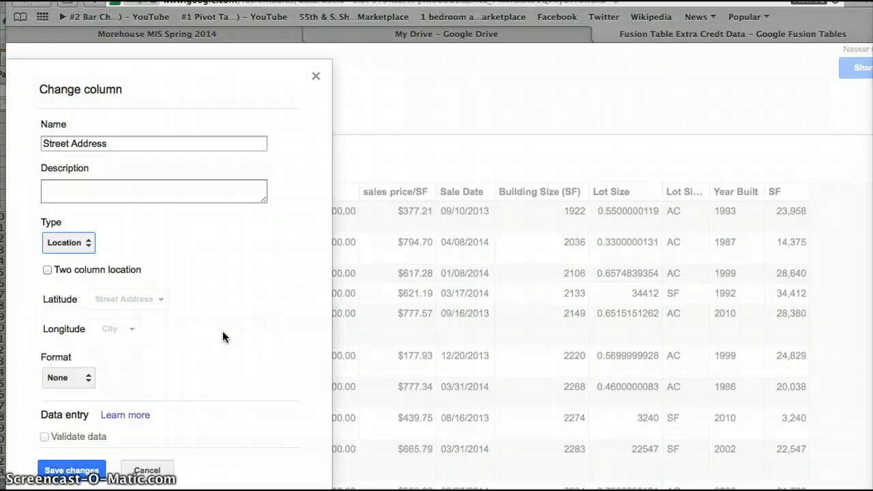
pyautogui.scroll(-1, 159, 409)
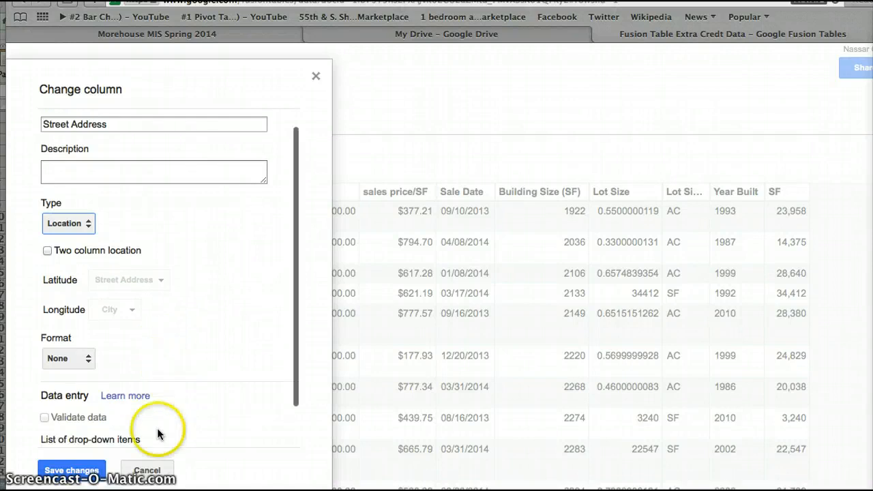
pyautogui.click(82, 470)
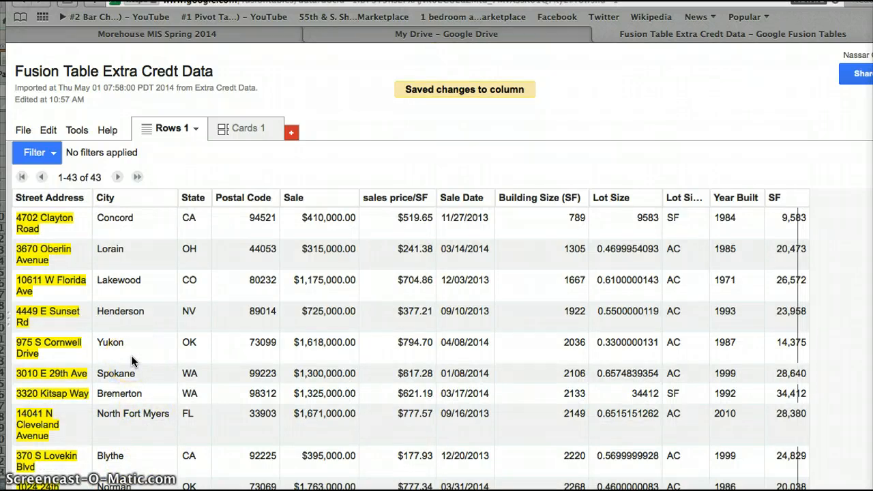
# Geocode the table with Street Address as the location column, resuming the geocoding when it pauses.
pyautogui.click(23, 130)
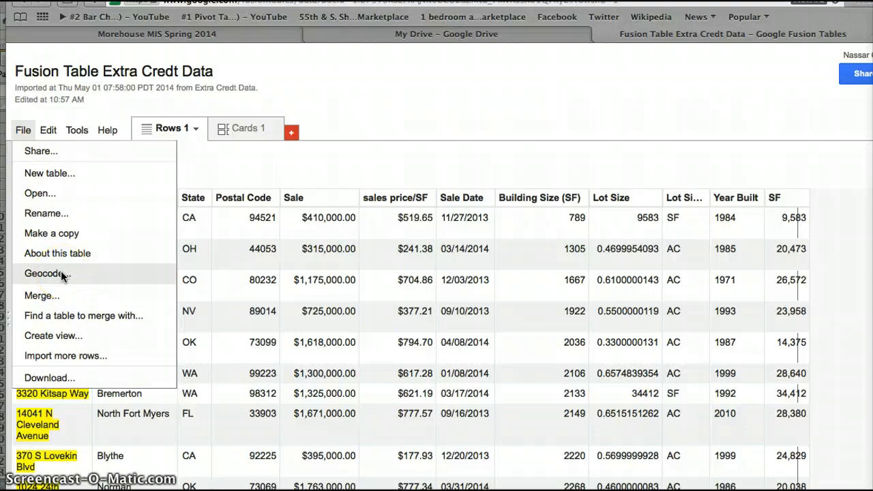
pyautogui.click(62, 274)
pyautogui.click(90, 242)
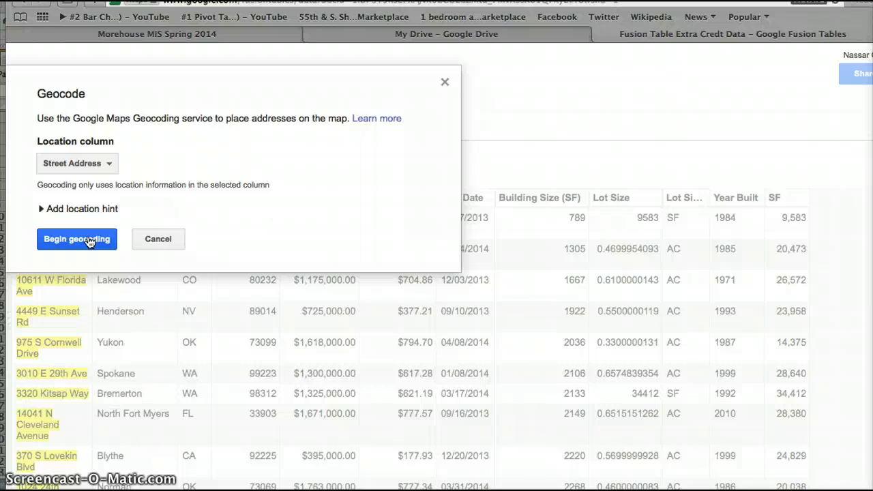
pyautogui.click(77, 239)
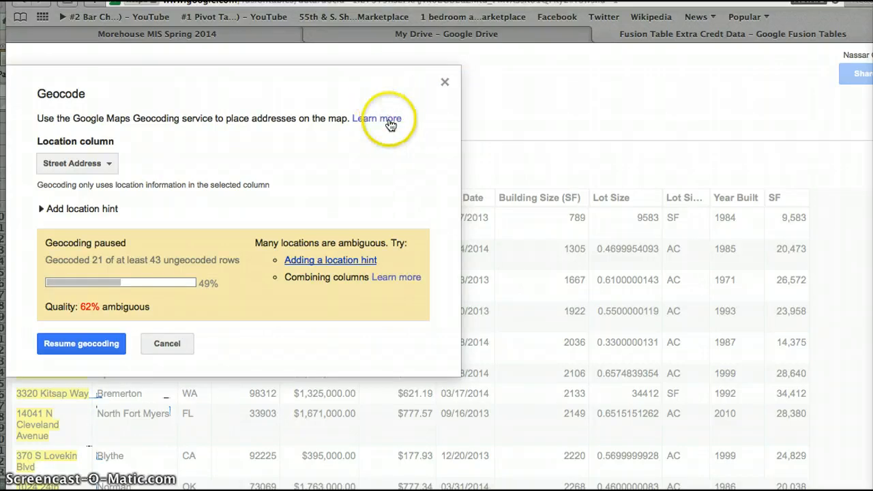
pyautogui.click(116, 345)
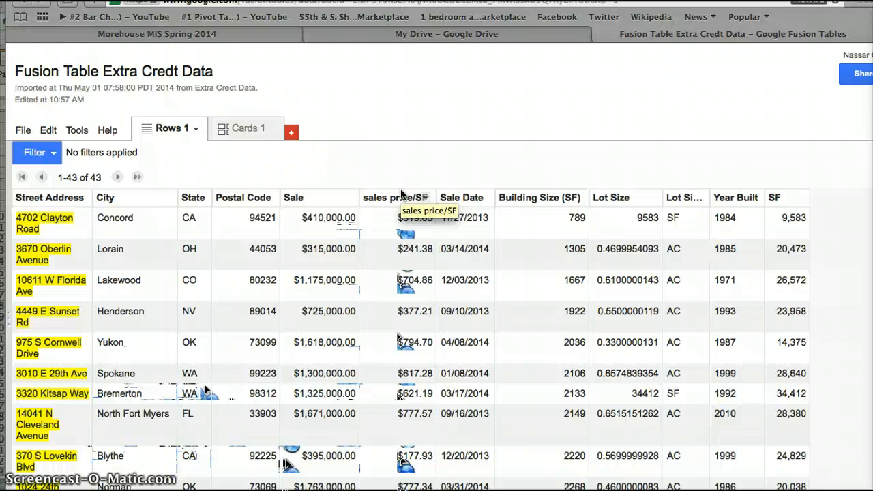
# Add a map of the geocoded Street Address locations and focus it on the United States.
pyautogui.click(291, 132)
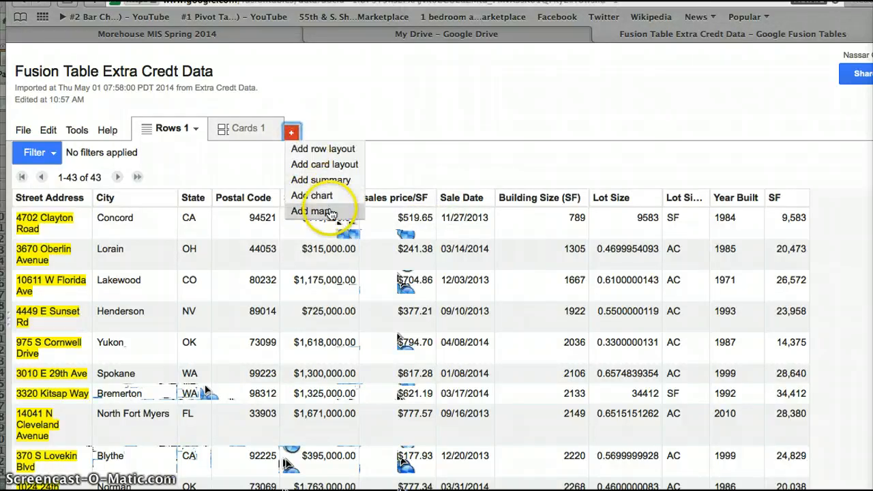
pyautogui.click(315, 211)
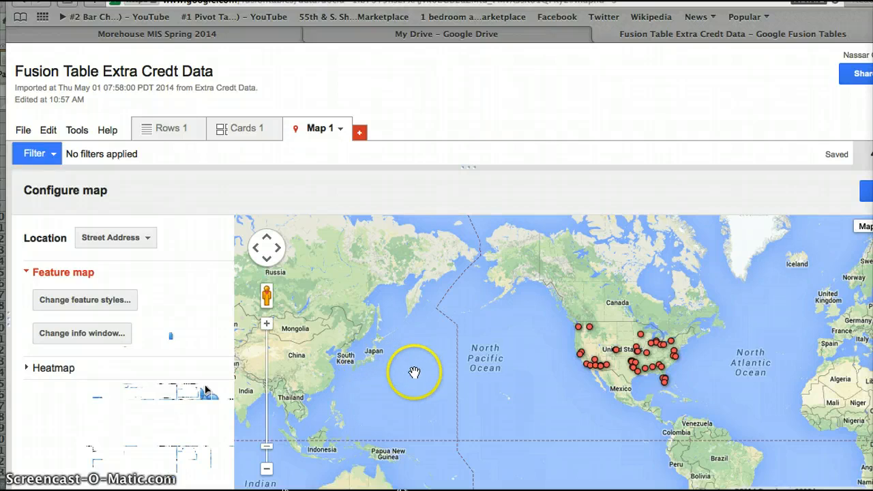
pyautogui.click(618, 375)
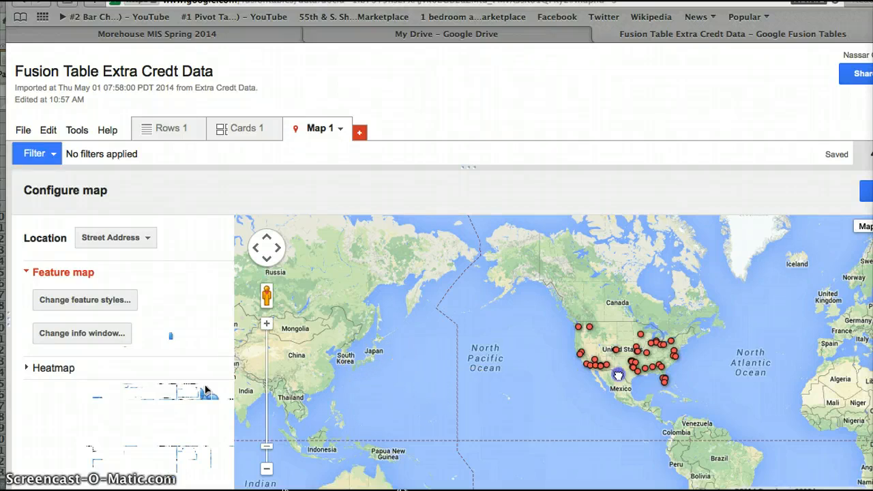
pyautogui.doubleClick(633, 358)
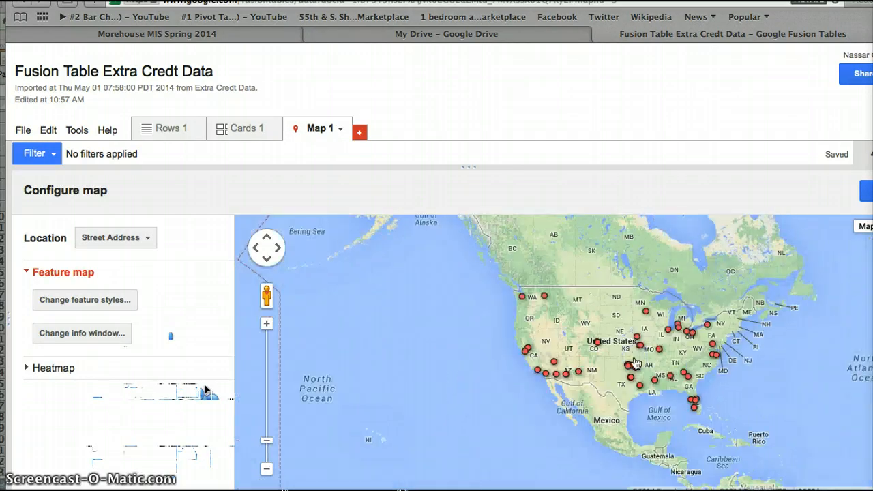
pyautogui.doubleClick(633, 357)
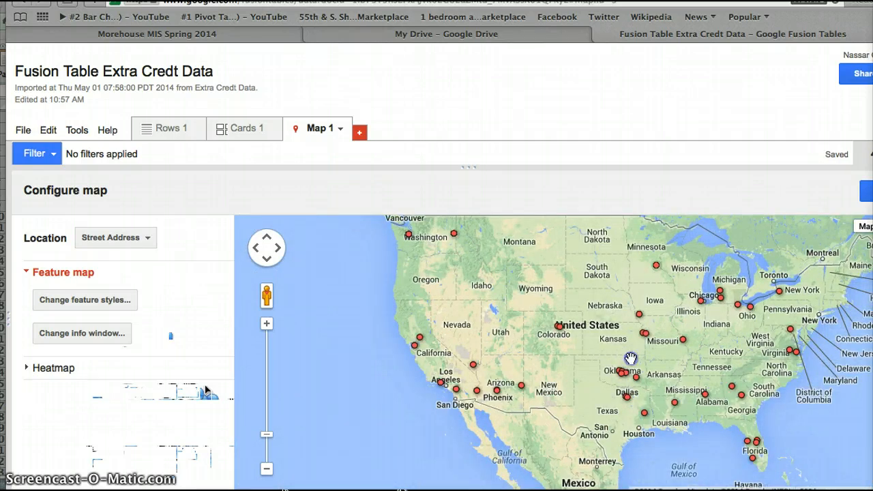
pyautogui.moveTo(630, 358); pyautogui.dragTo(507, 366)
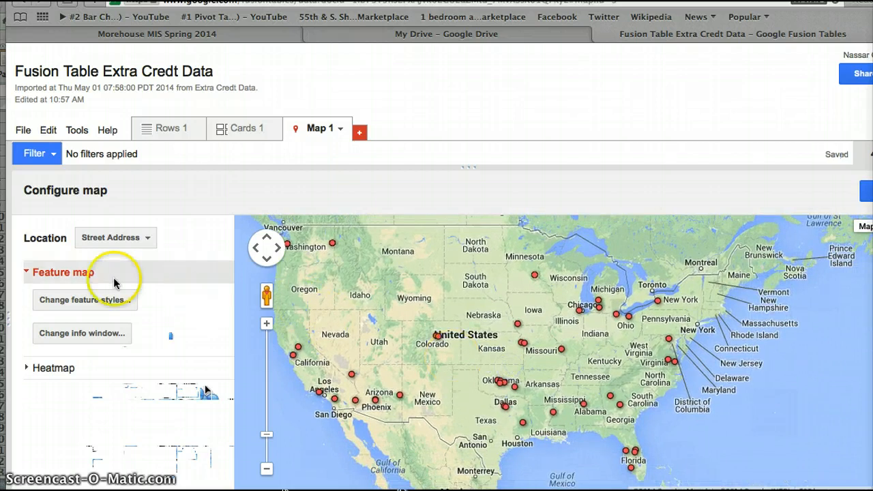
# Divide the map's marker icons into 4 buckets based on the Postal Code column and save the map style.
pyautogui.click(85, 300)
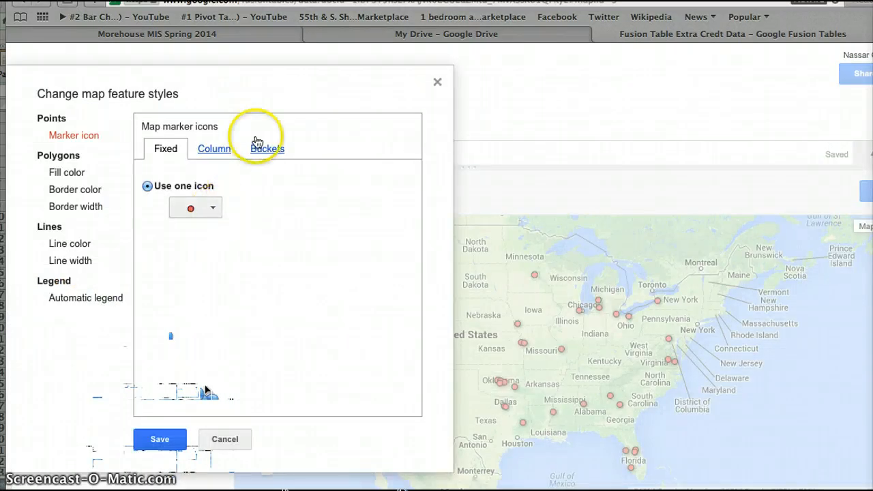
pyautogui.click(271, 152)
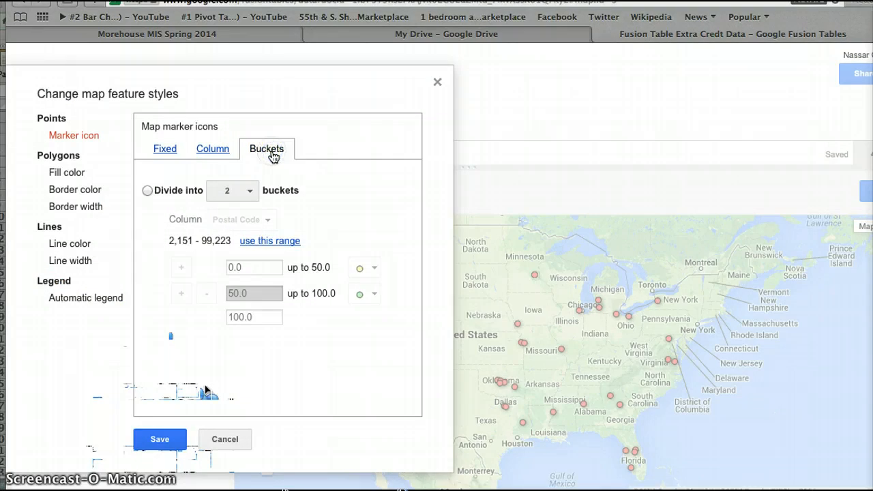
pyautogui.click(230, 192)
pyautogui.click(225, 289)
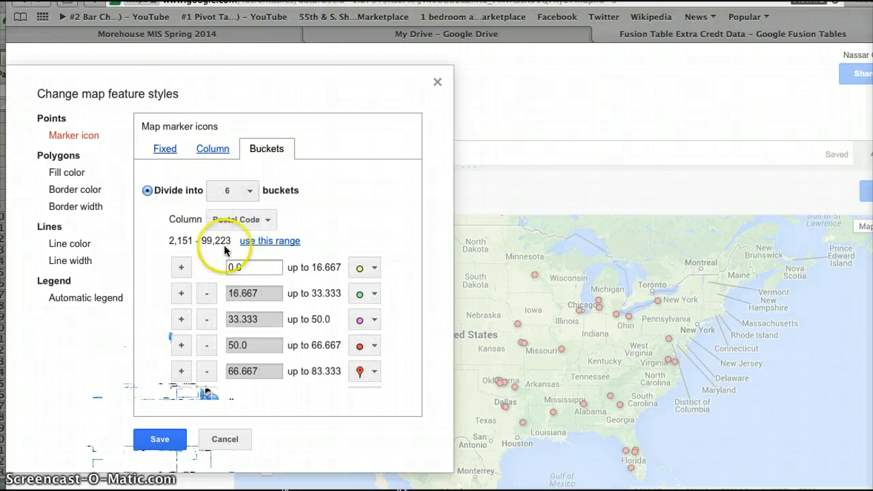
pyautogui.click(239, 192)
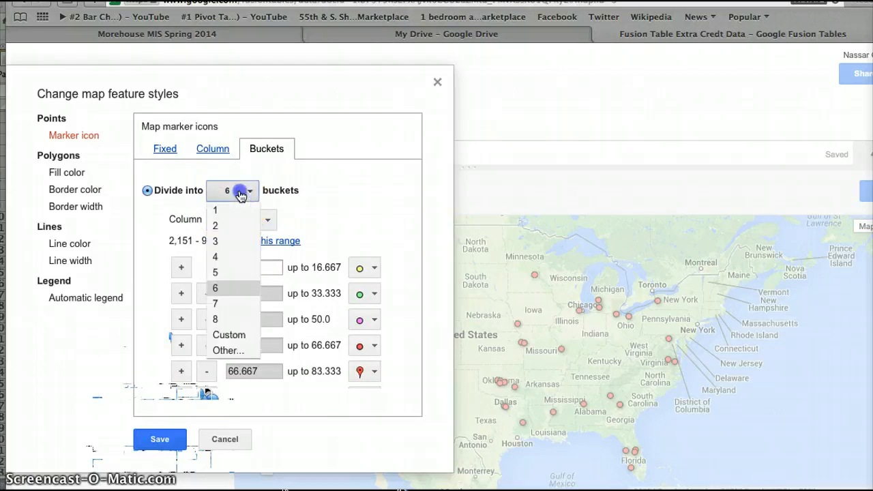
pyautogui.click(229, 257)
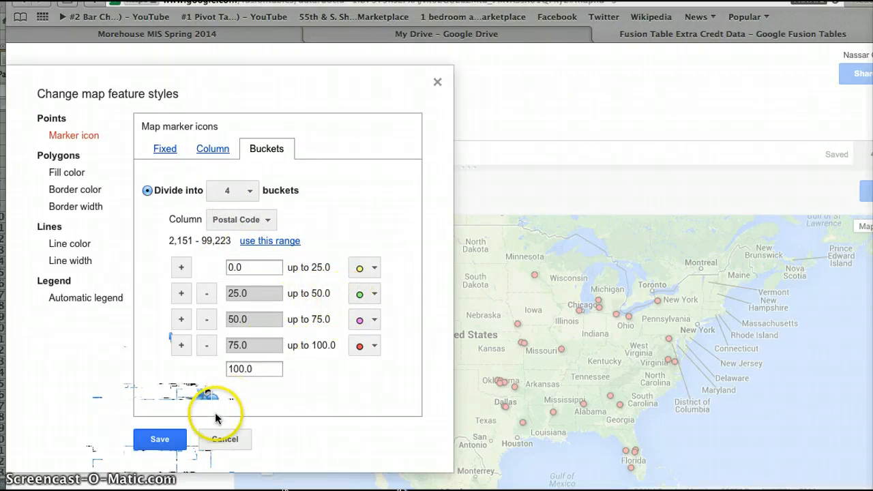
pyautogui.click(170, 447)
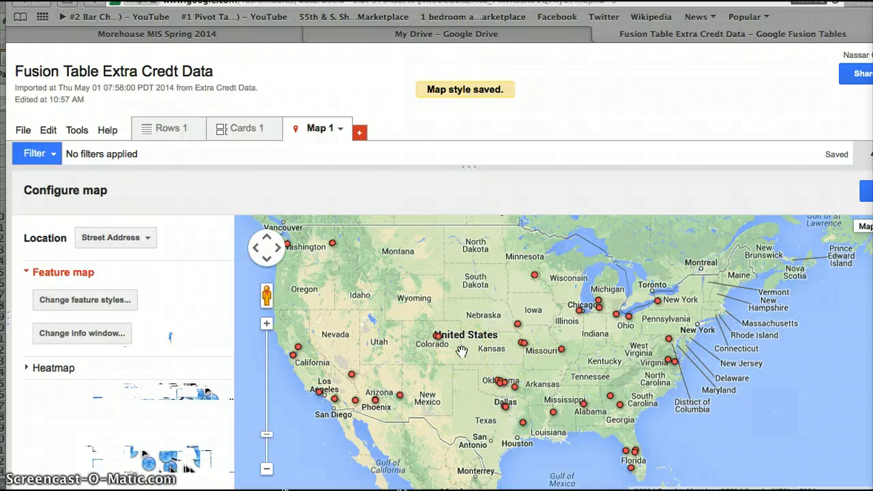
# Reopen the map feature styles to check the four marker buckets and save them again as they are.
pyautogui.moveTo(452, 357); pyautogui.dragTo(443, 336)
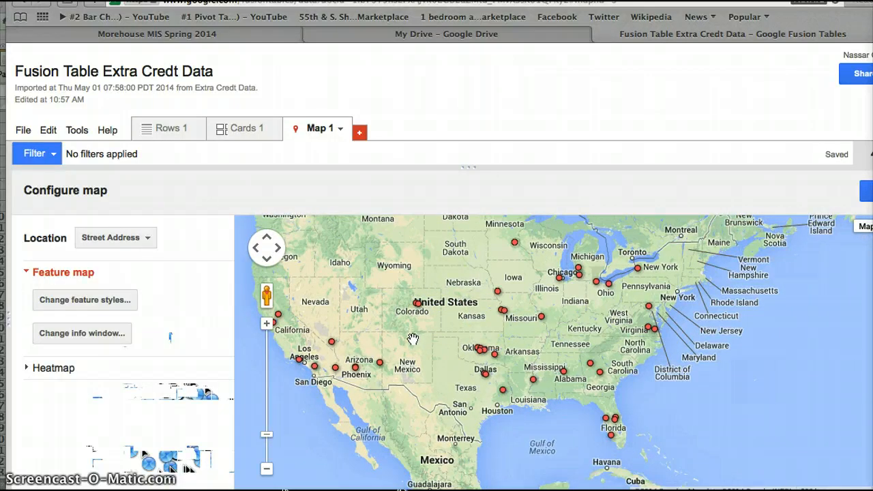
pyautogui.click(104, 302)
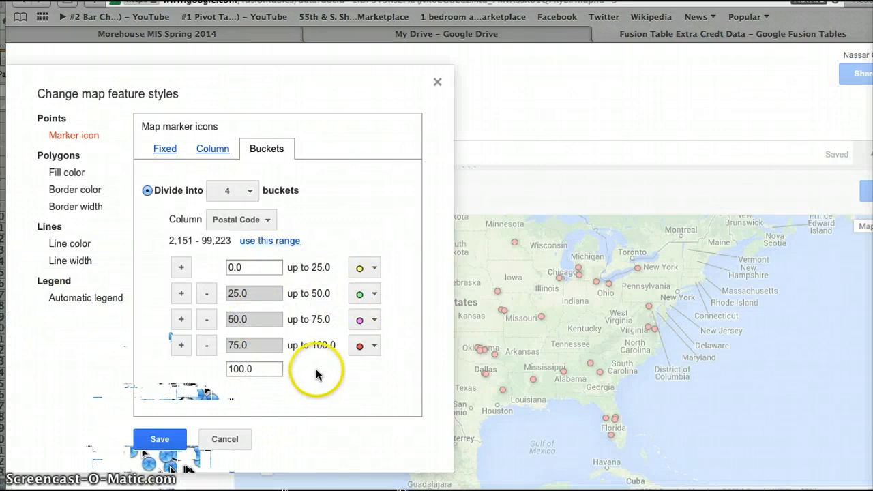
pyautogui.click(163, 448)
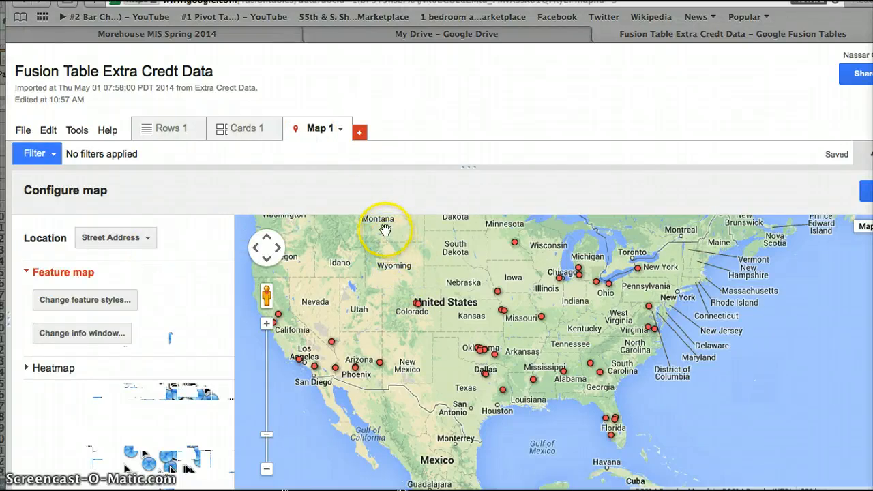
# In the map feature styles, set the 75–100 bucket's marker to large_green and the 50–75 bucket's marker to large_red.
pyautogui.click(89, 305)
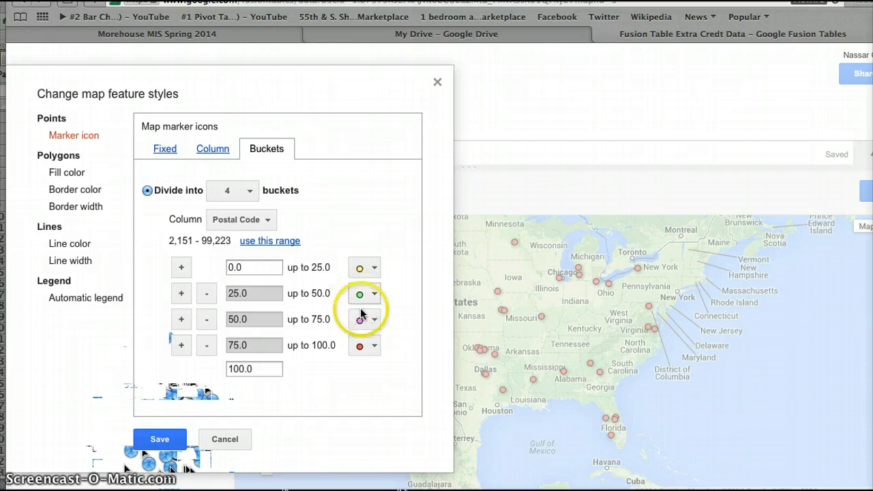
pyautogui.click(355, 347)
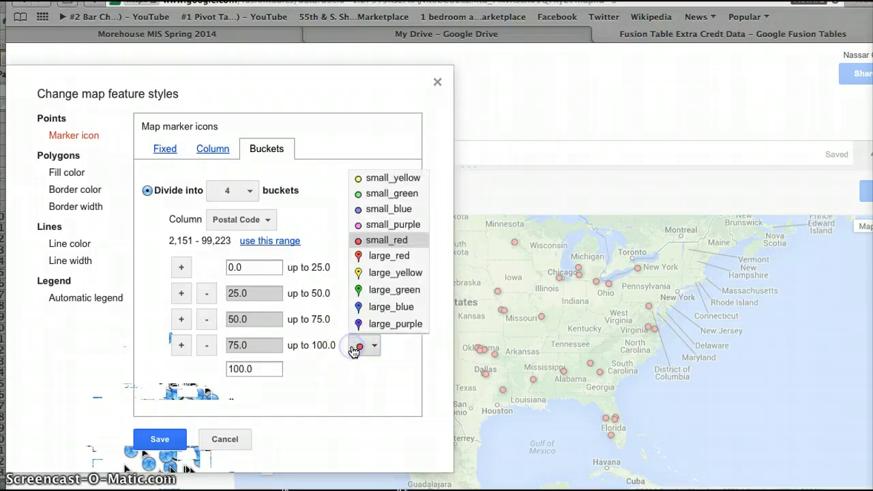
pyautogui.click(378, 279)
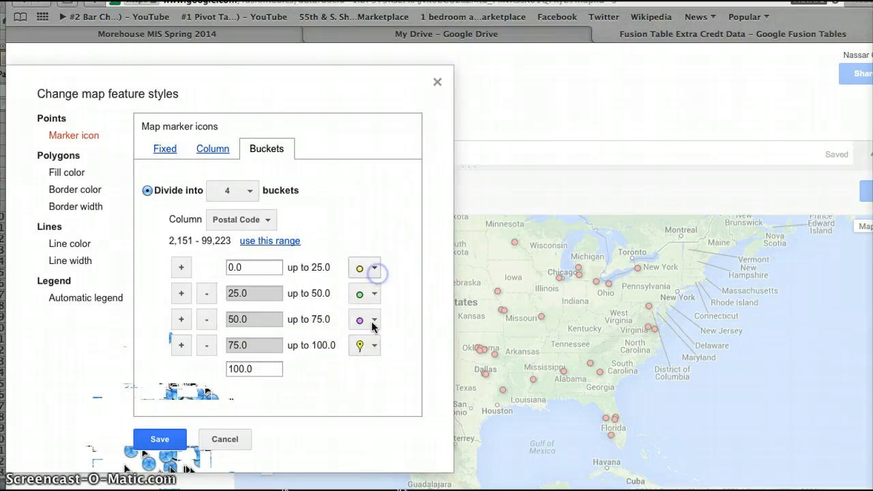
pyautogui.click(366, 346)
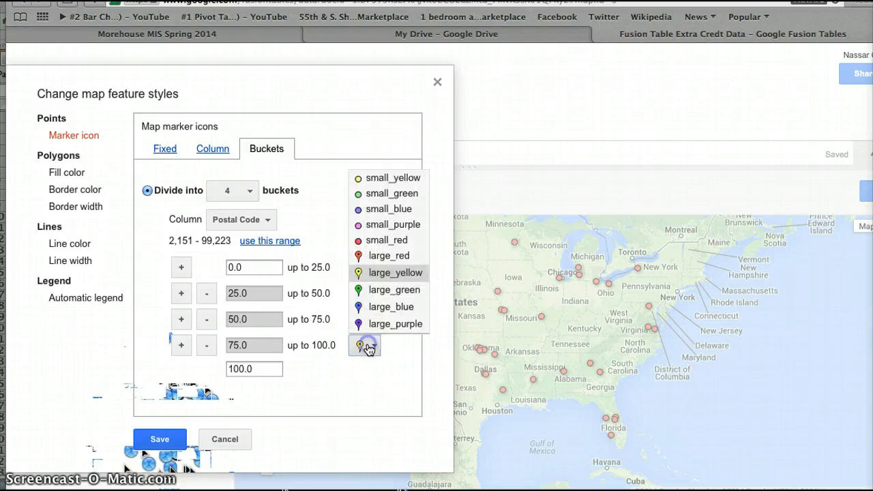
pyautogui.click(392, 289)
pyautogui.click(361, 320)
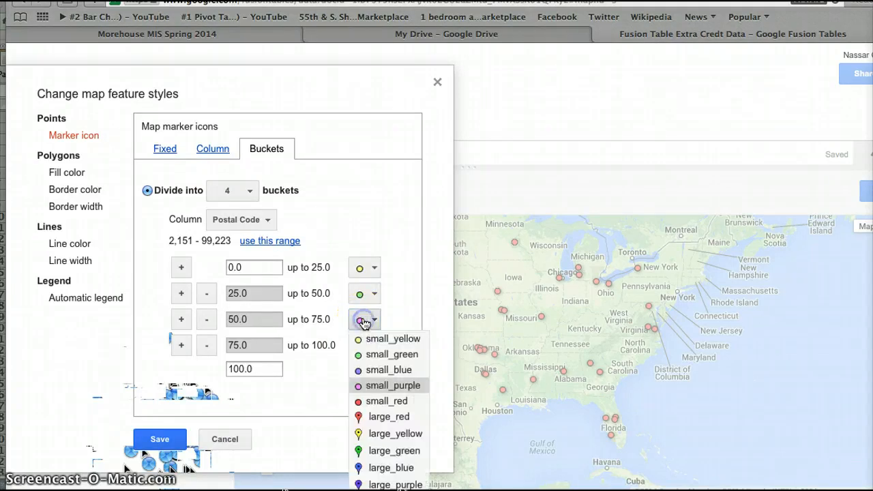
pyautogui.click(388, 417)
# Set the 25–50 bucket's marker icon to large_blue and the 0–25 bucket's marker icon to large_purple.
pyautogui.click(355, 300)
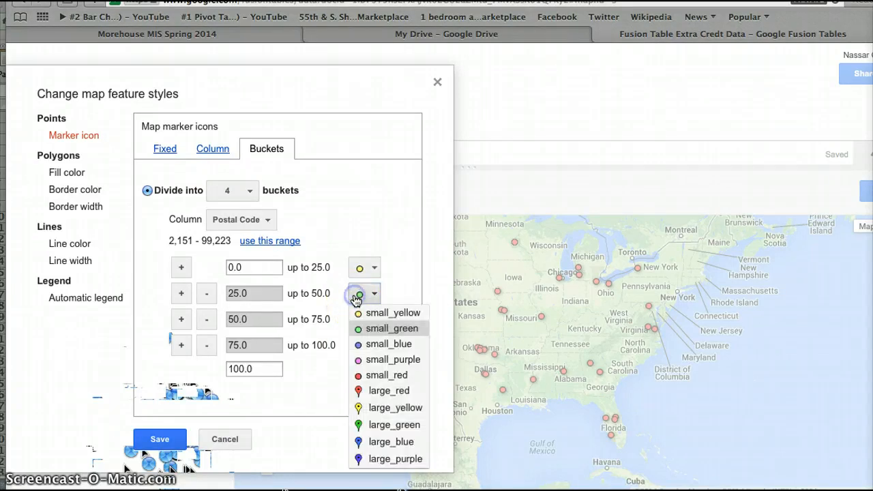
pyautogui.click(384, 443)
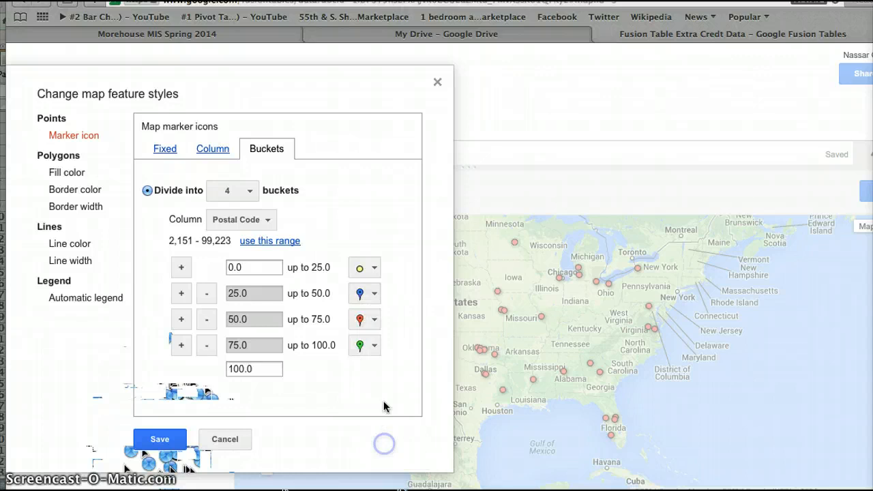
pyautogui.click(363, 272)
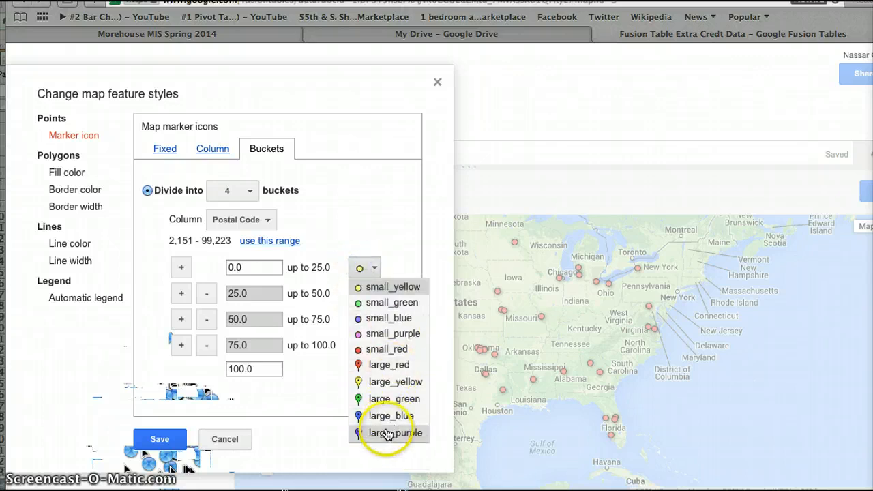
pyautogui.click(398, 398)
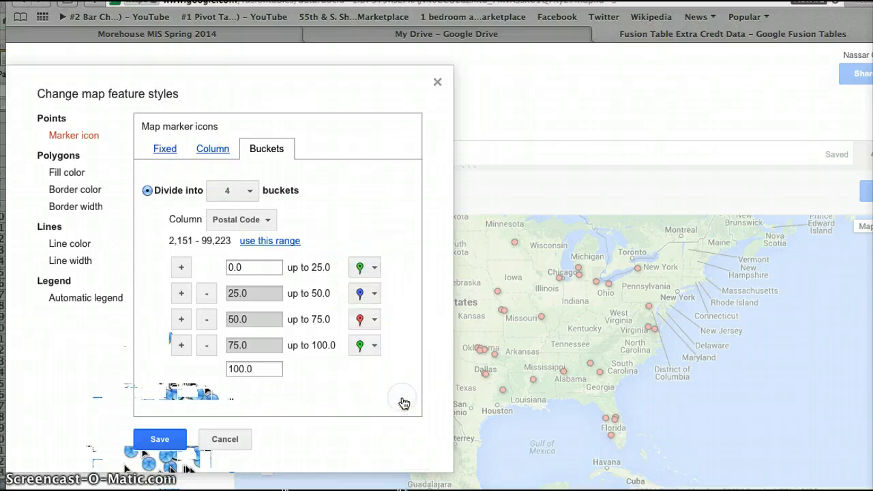
pyautogui.click(363, 269)
pyautogui.click(382, 417)
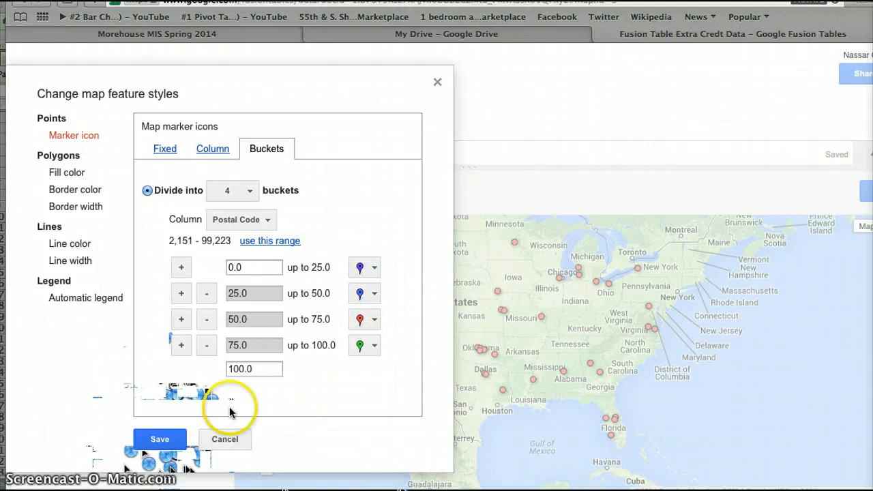
# Save the marker styles, and in the feature styles apply the Postal Code column's own range, 2,151–99,223, to the four buckets and save.
pyautogui.click(169, 443)
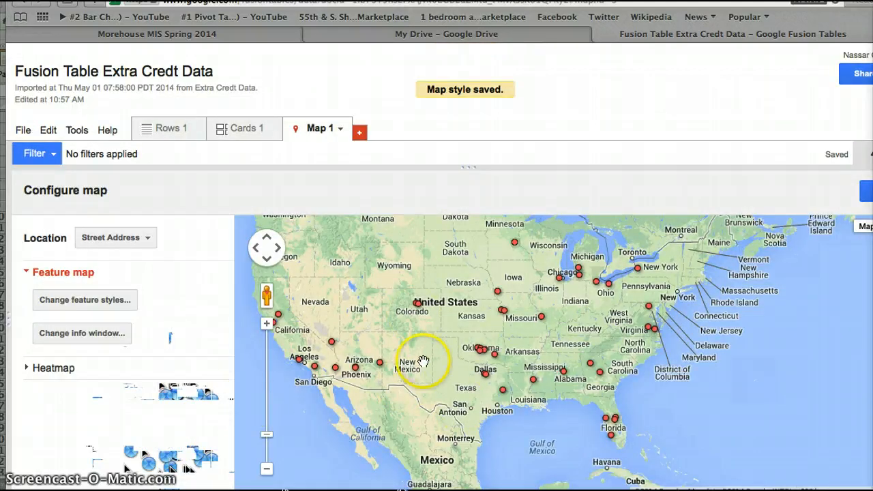
pyautogui.moveTo(497, 366); pyautogui.dragTo(499, 392)
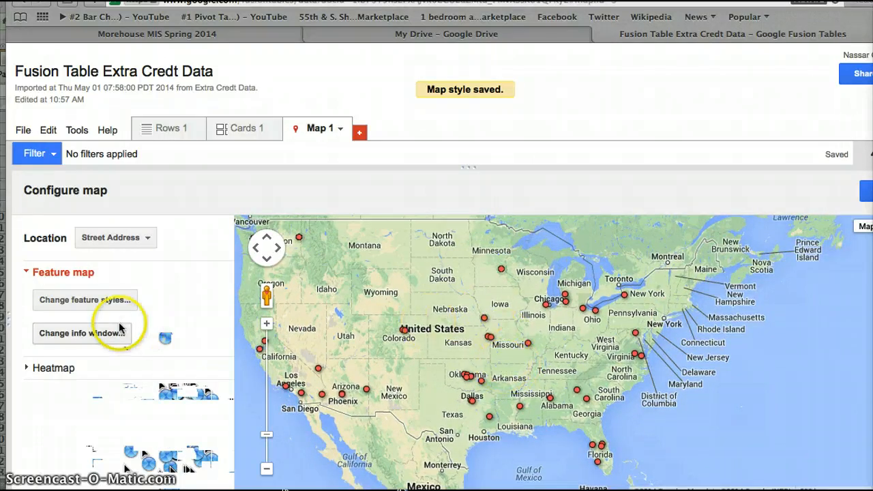
pyautogui.click(99, 301)
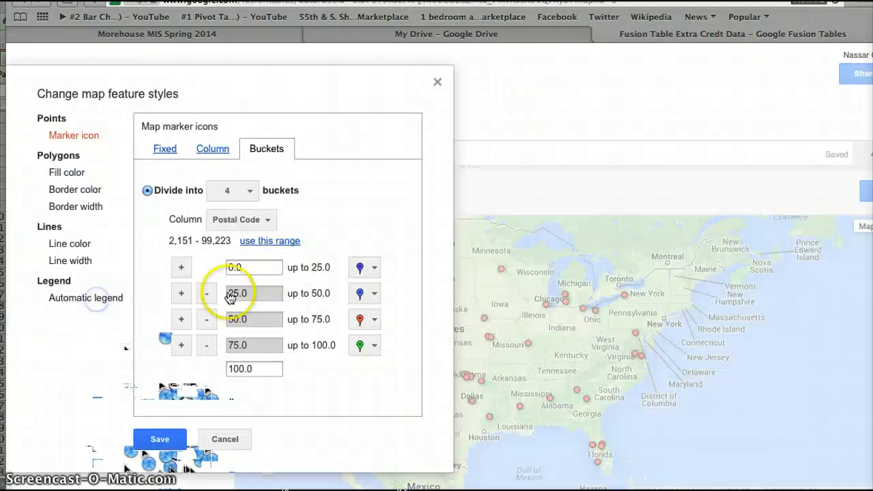
pyautogui.click(272, 242)
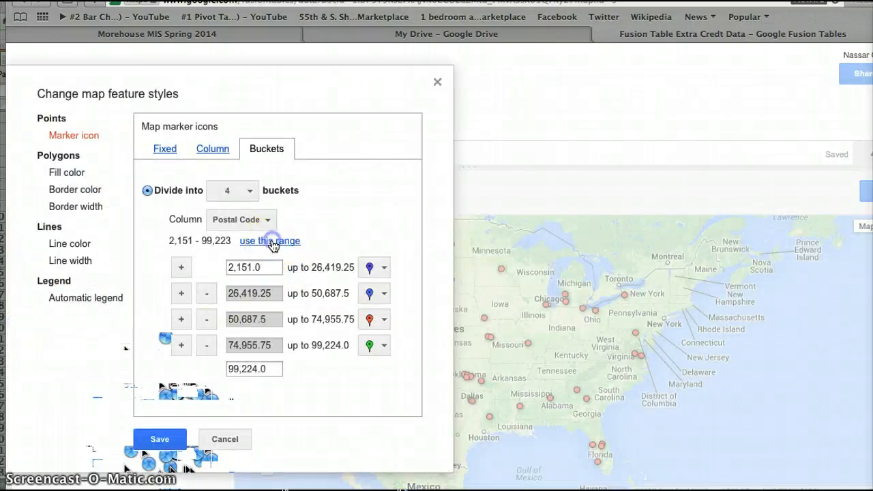
pyautogui.click(160, 438)
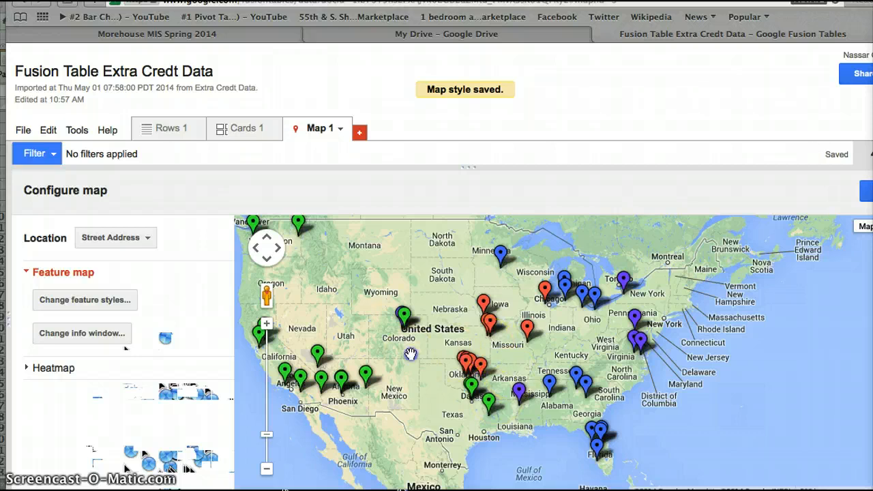
pyautogui.moveTo(411, 356); pyautogui.dragTo(443, 397)
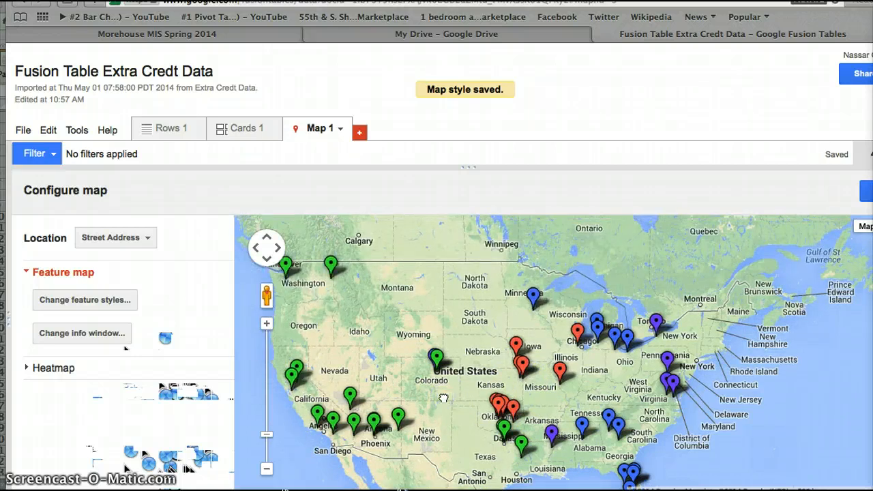
pyautogui.moveTo(443, 398); pyautogui.dragTo(435, 392)
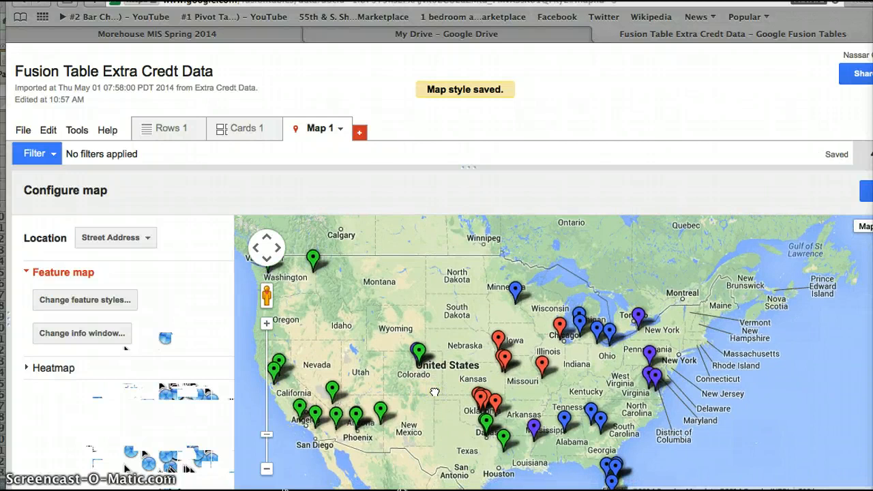
# Divide the map's marker icons into 7 buckets by Postal Code and save the map style.
pyautogui.click(106, 302)
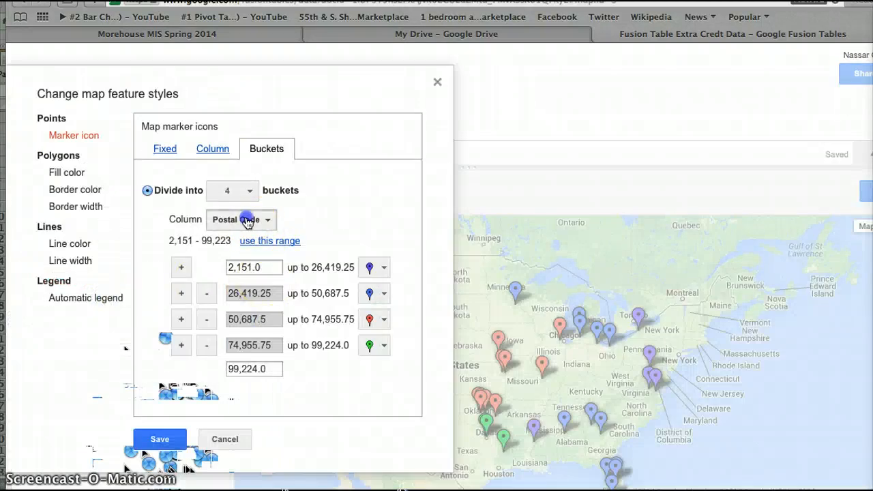
pyautogui.click(247, 221)
pyautogui.click(247, 221)
pyautogui.click(236, 193)
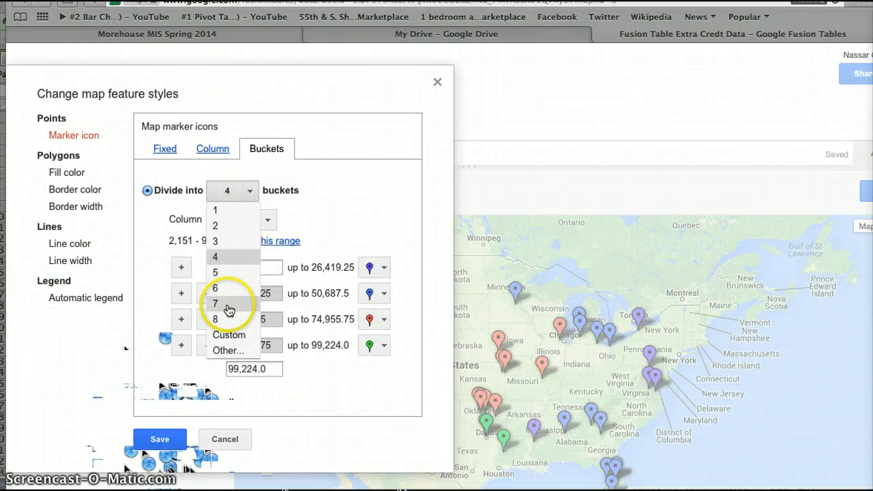
pyautogui.click(230, 305)
pyautogui.click(180, 437)
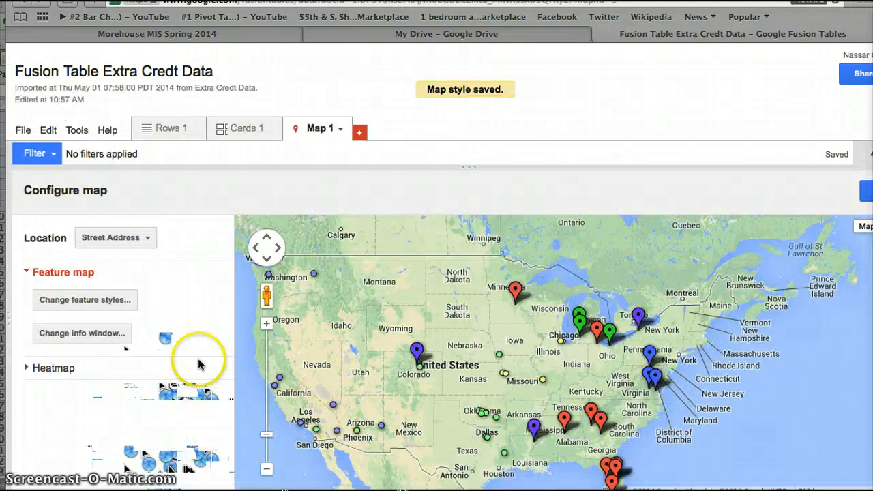
# Set the Postal Code marker icons back to 4 buckets in the feature styles and save the map style.
pyautogui.click(118, 308)
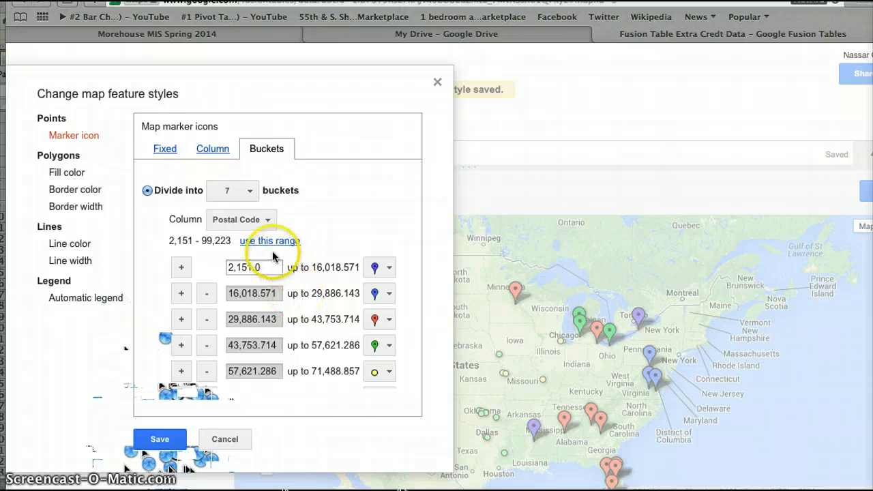
pyautogui.click(232, 191)
pyautogui.click(234, 256)
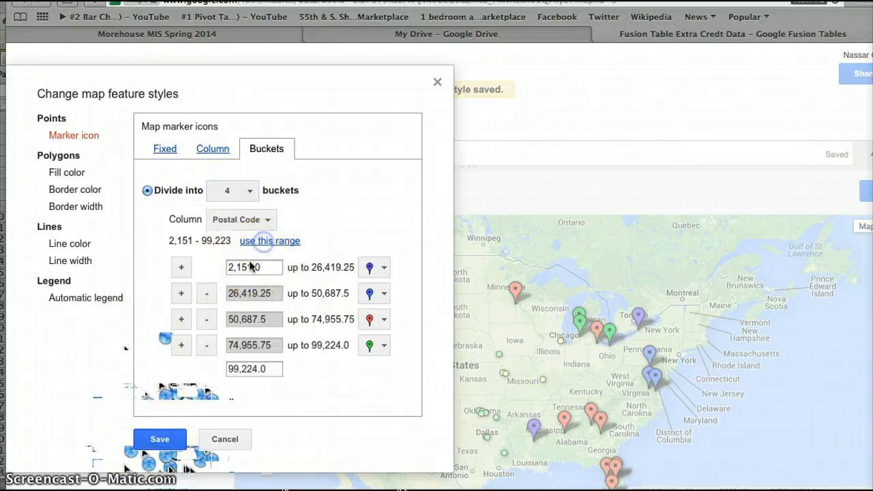
pyautogui.click(160, 438)
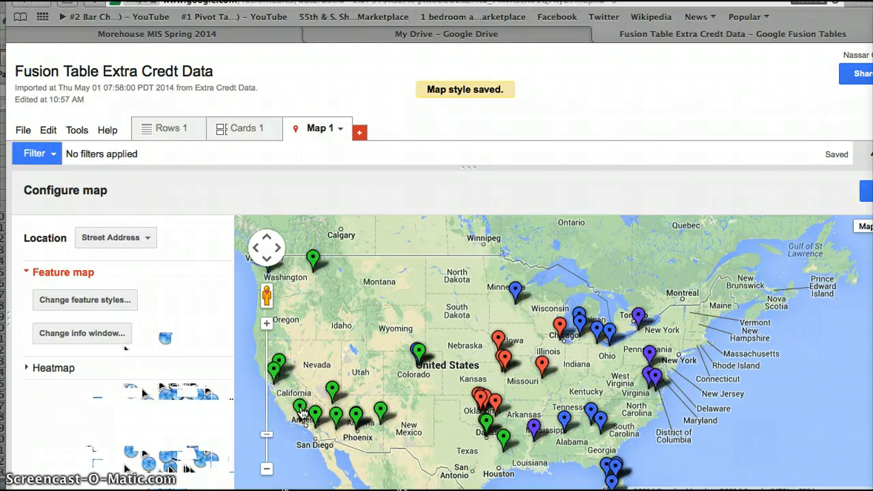
# Inspect the sale details of the green Fillmore and Blythe markers in California on the map.
pyautogui.click(300, 408)
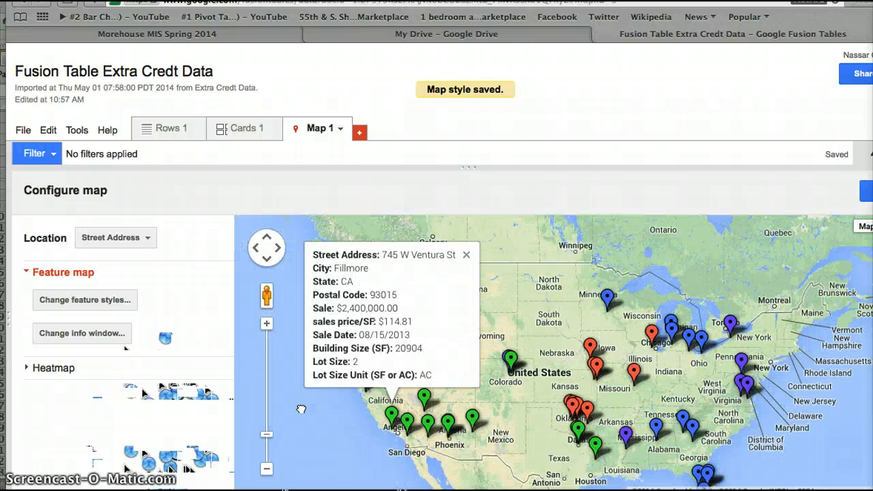
pyautogui.click(427, 424)
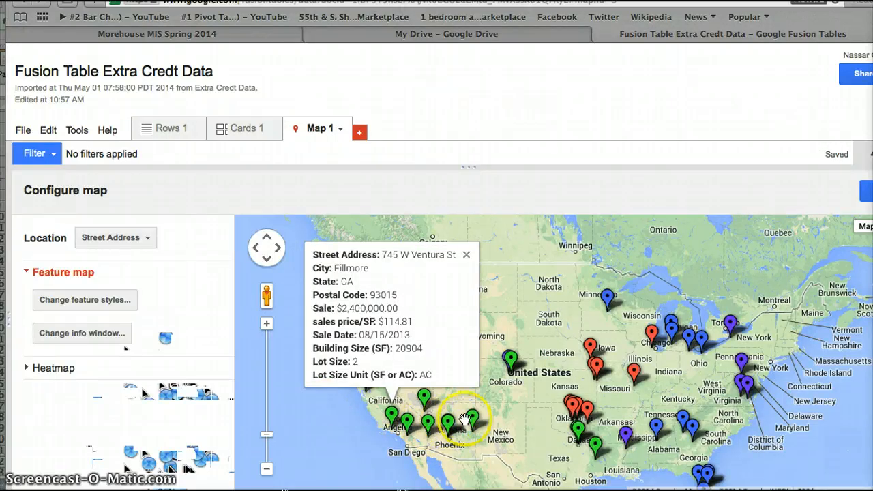
pyautogui.click(448, 427)
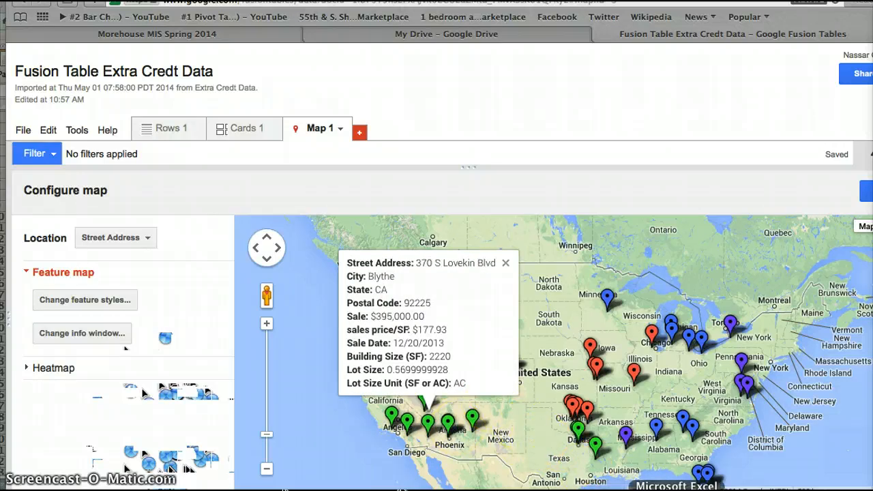
# Switch to Microsoft Excel to check the address and Postal Code columns, and return to the Fusion Table map in Safari.
pyautogui.click(675, 488)
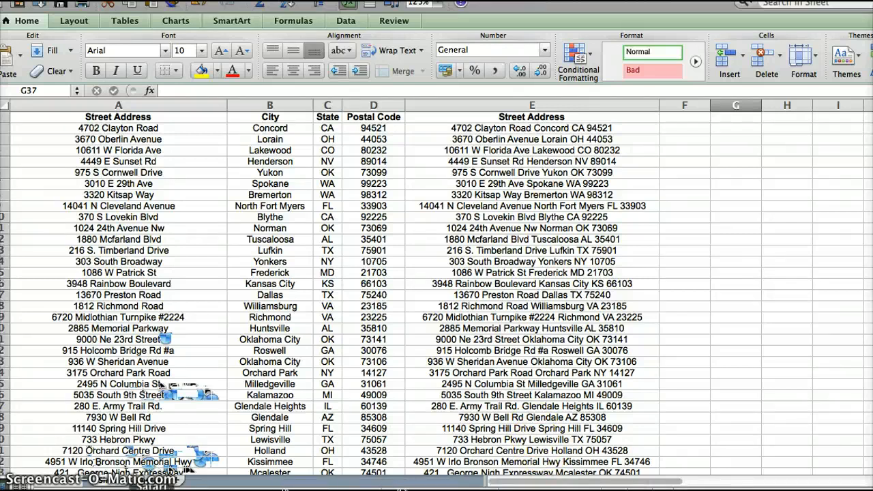
pyautogui.click(157, 481)
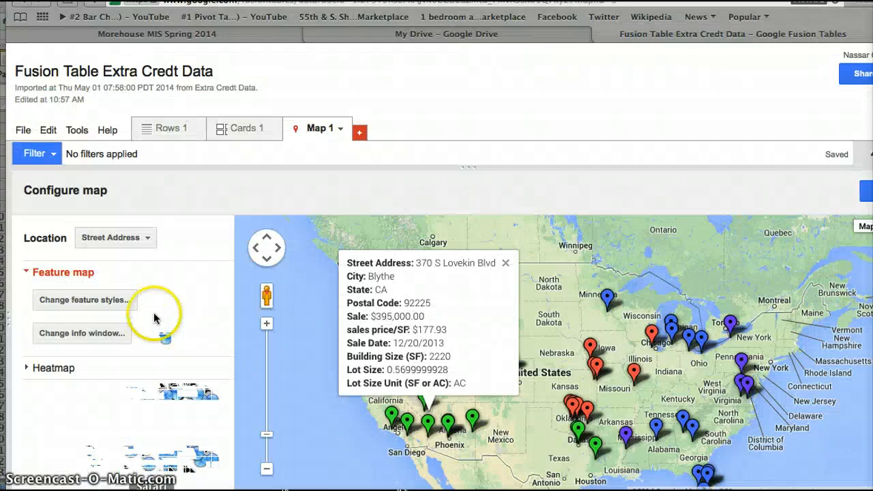
pyautogui.click(269, 292)
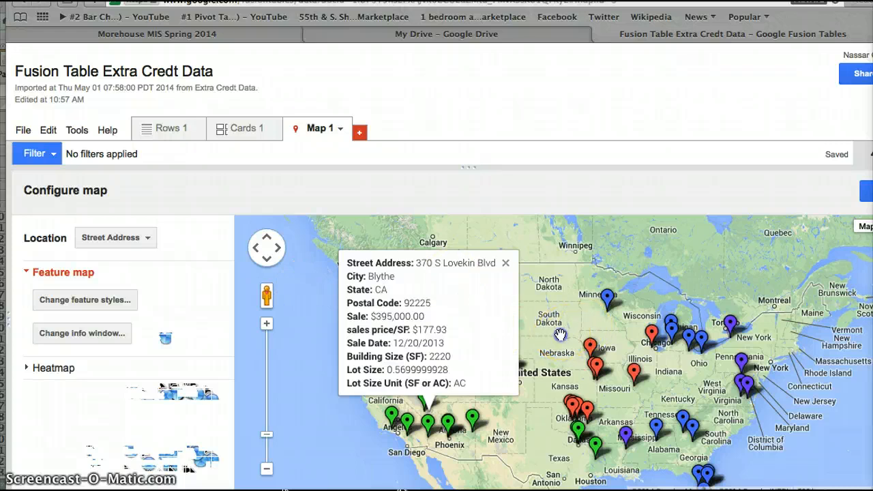
pyautogui.moveTo(521, 326); pyautogui.dragTo(523, 341)
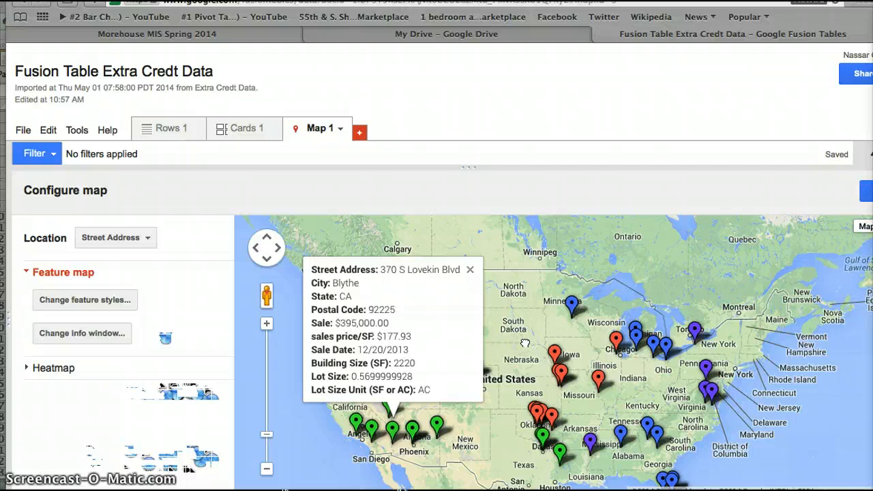
pyautogui.moveTo(504, 308); pyautogui.dragTo(480, 319)
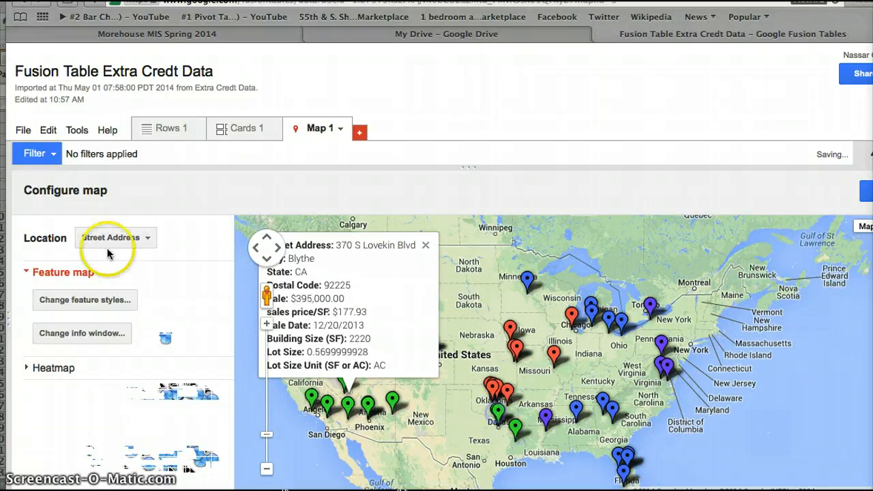
# Review the four bucket icons in the feature styles, save them as they are, and view the Dallas marker's sale details.
pyautogui.click(85, 300)
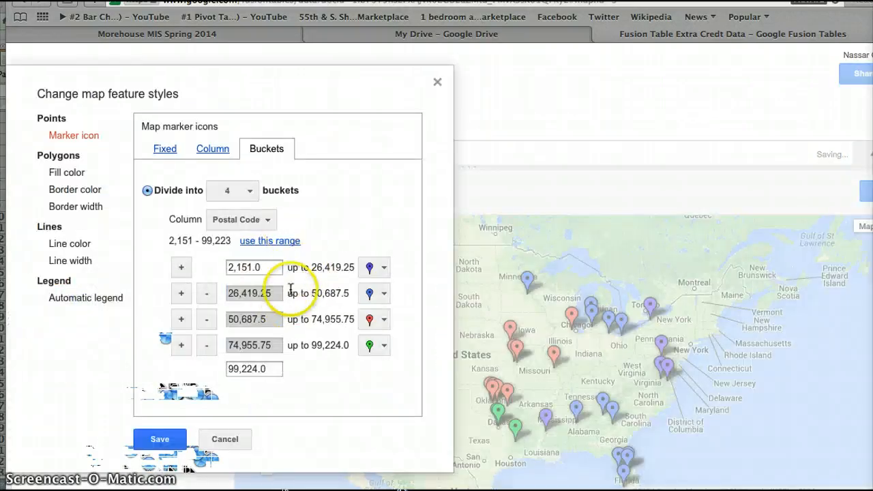
pyautogui.click(379, 273)
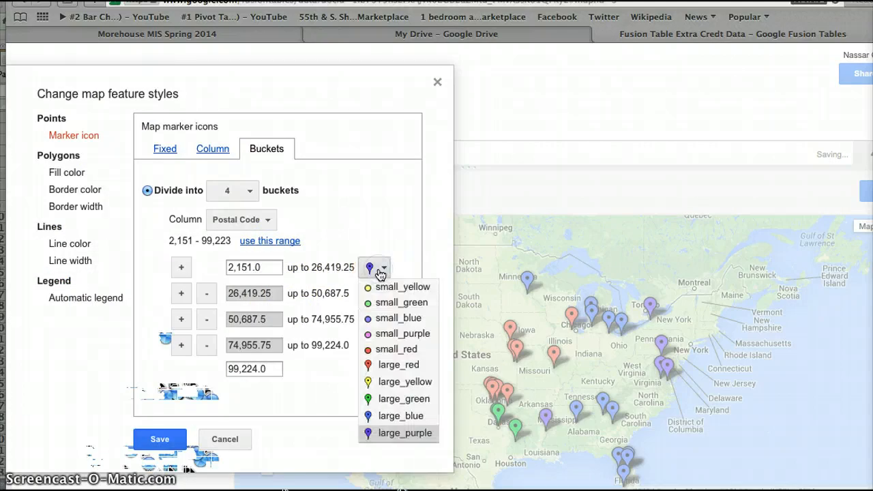
pyautogui.click(379, 274)
pyautogui.click(159, 438)
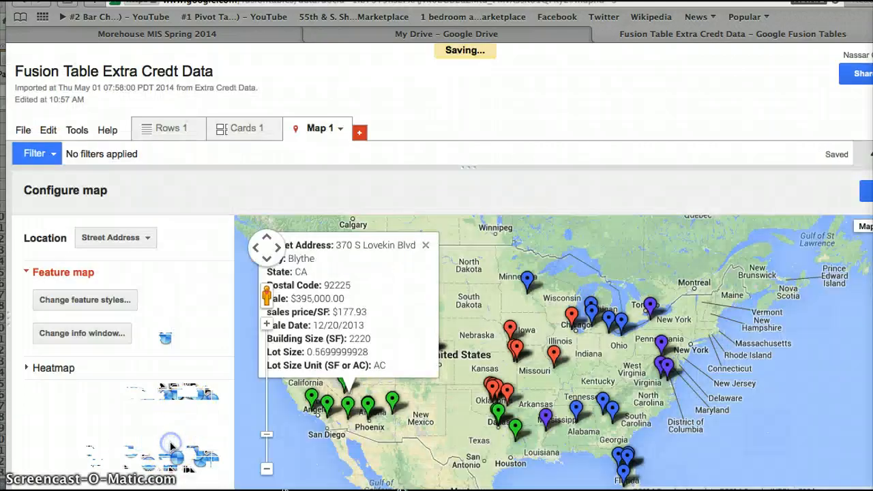
pyautogui.click(491, 358)
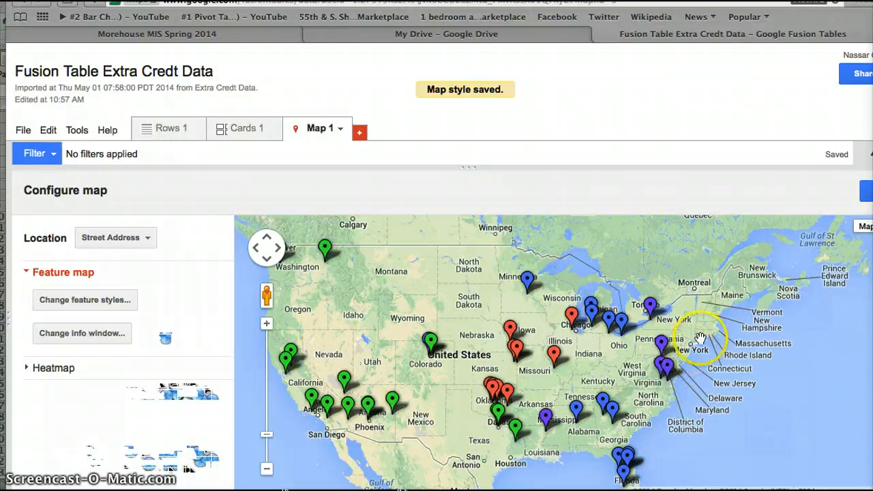
pyautogui.click(495, 387)
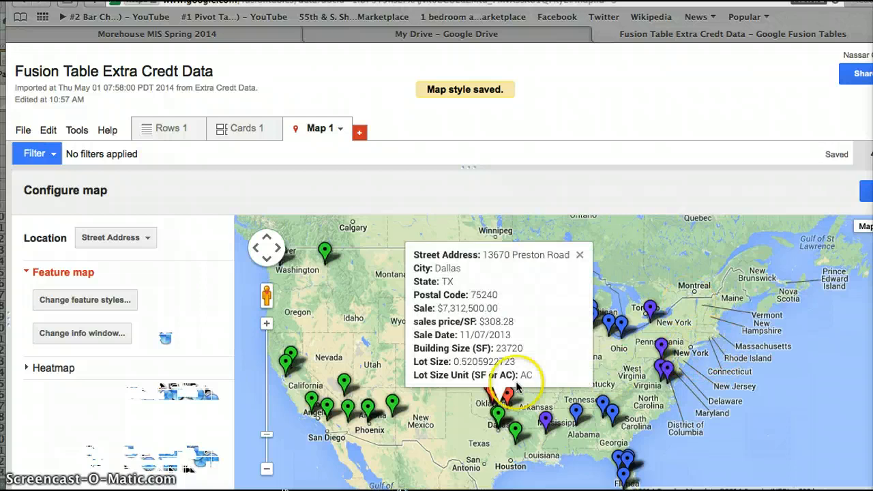